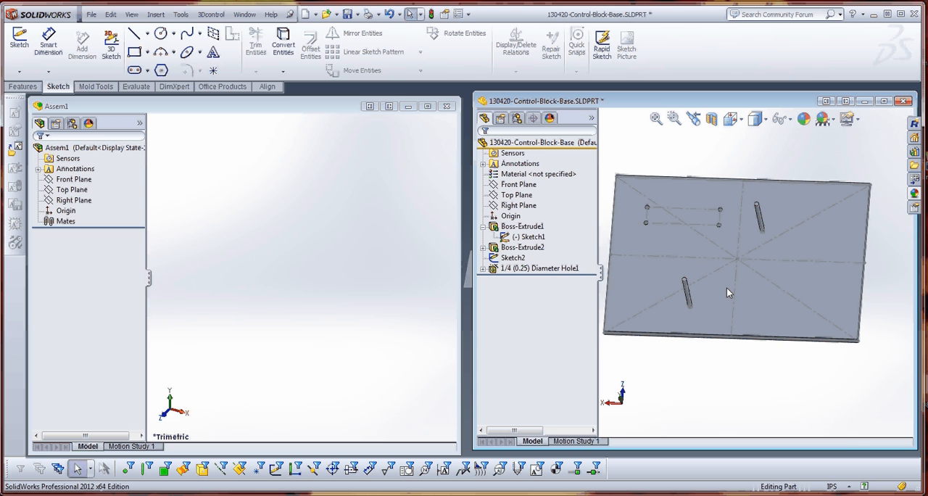
Examine the control block base and display the dimensions of its two posts.
scroll(726, 287, "up", 1)
middle_click_drag(726, 287, 733, 265)
scroll(719, 259, "down", 6)
scroll(682, 217, "up", 2)
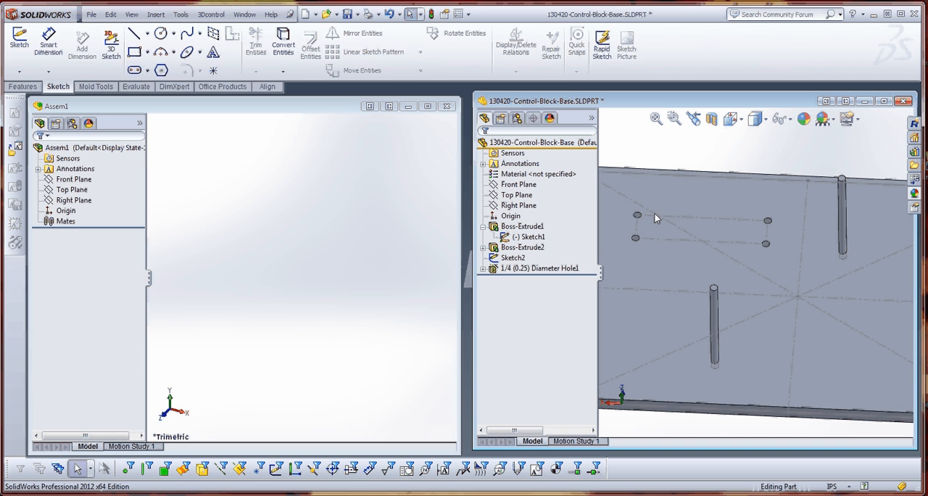
scroll(694, 231, "up", 3)
scroll(715, 251, "down", 2)
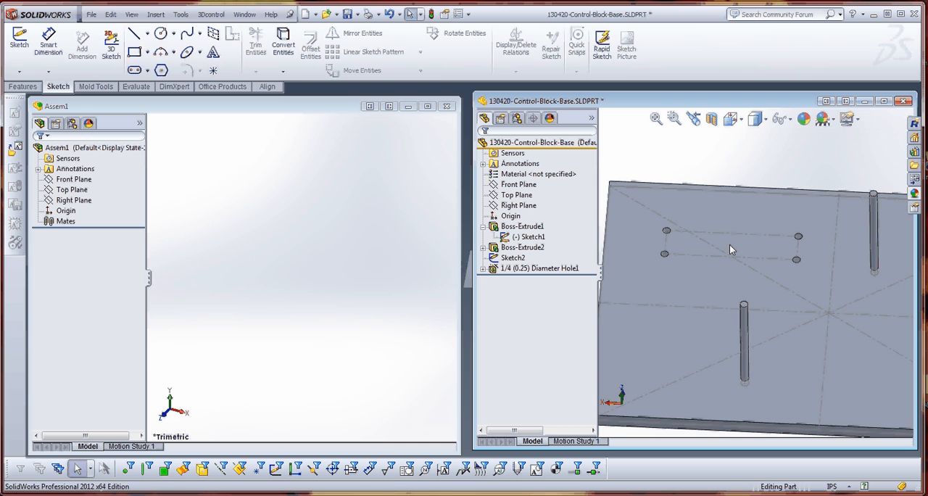
scroll(729, 245, "up", 2)
scroll(767, 359, "down", 3)
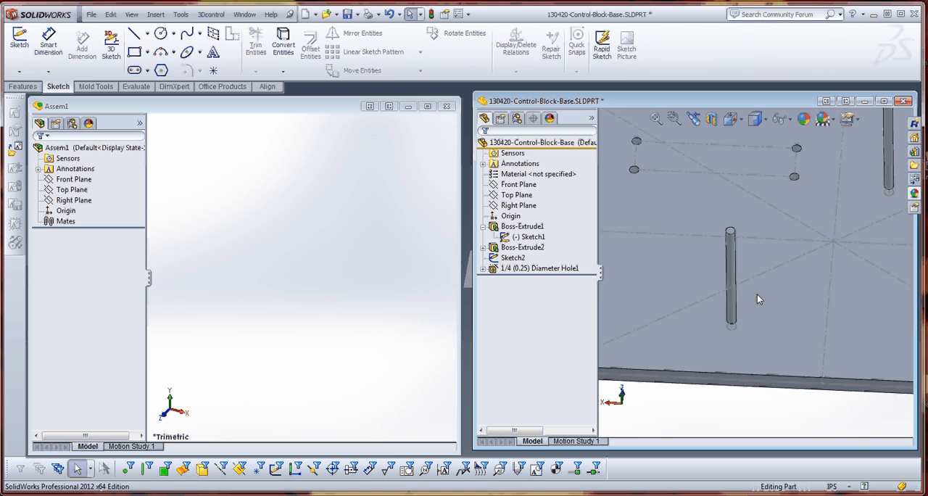
double_click(731, 262)
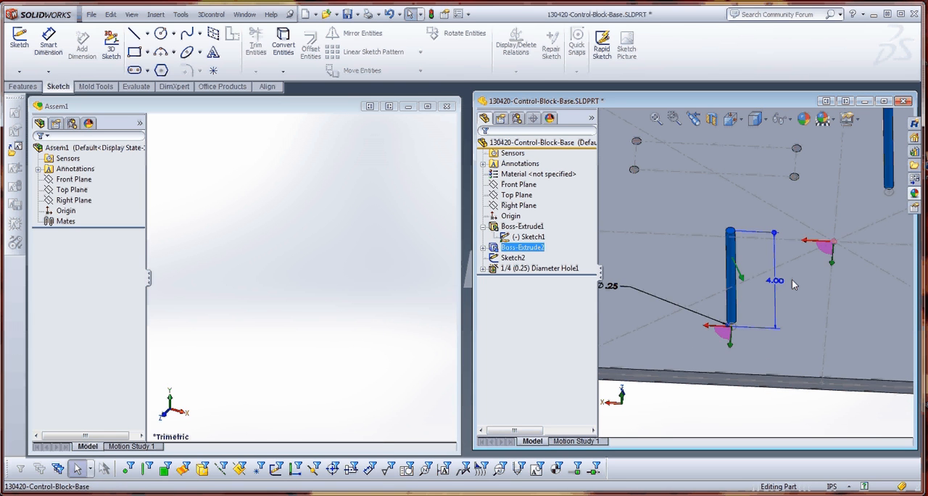
left_click(736, 419)
scroll(774, 280, "up", 3)
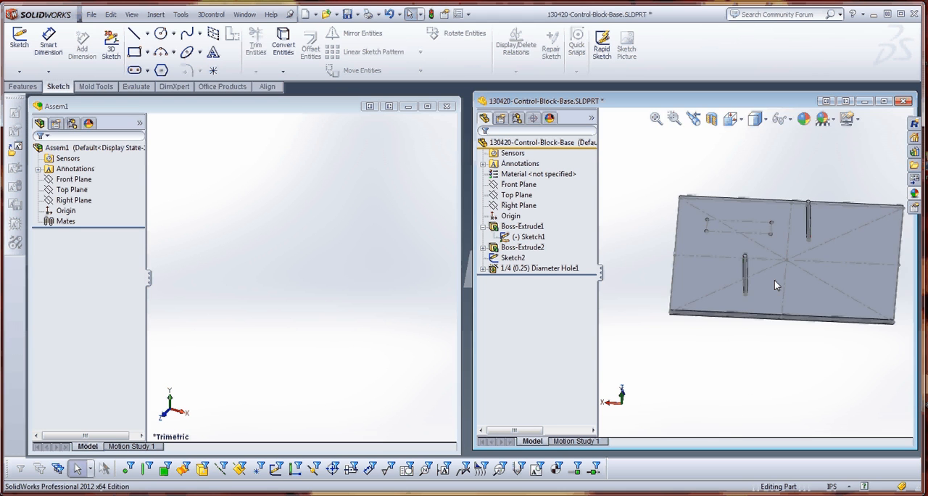
scroll(774, 280, "down", 2)
middle_click_drag(770, 274, 732, 290)
Hide Sketch1 of the base plate's extrusion and show it again.
left_click(512, 239)
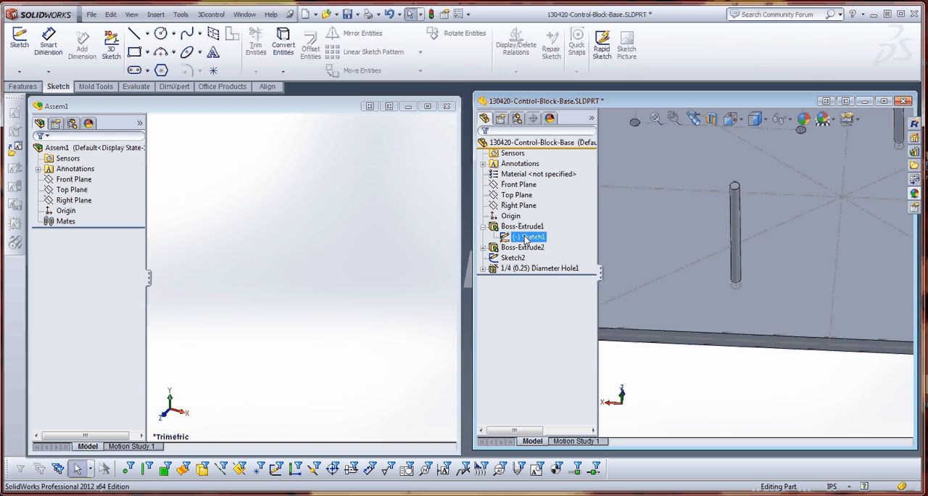
right_click(526, 240)
left_click(532, 217)
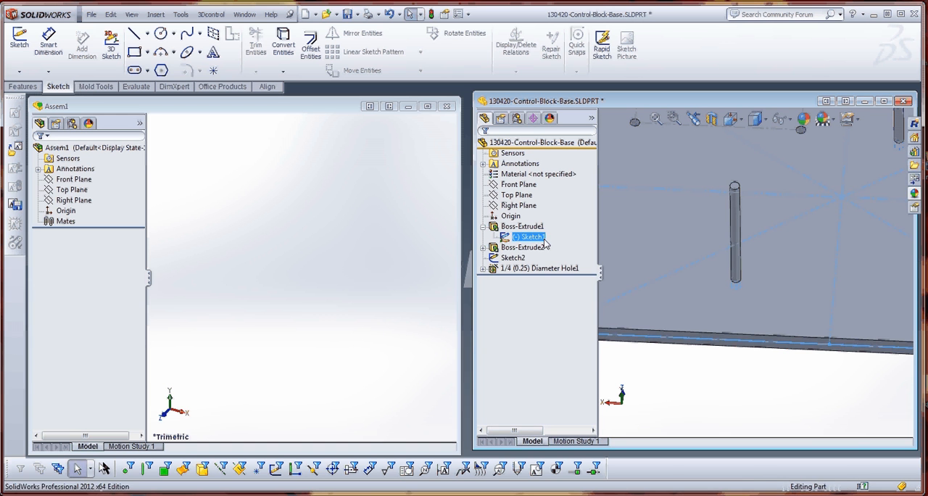
left_click(670, 358)
left_click(527, 237)
right_click(526, 237)
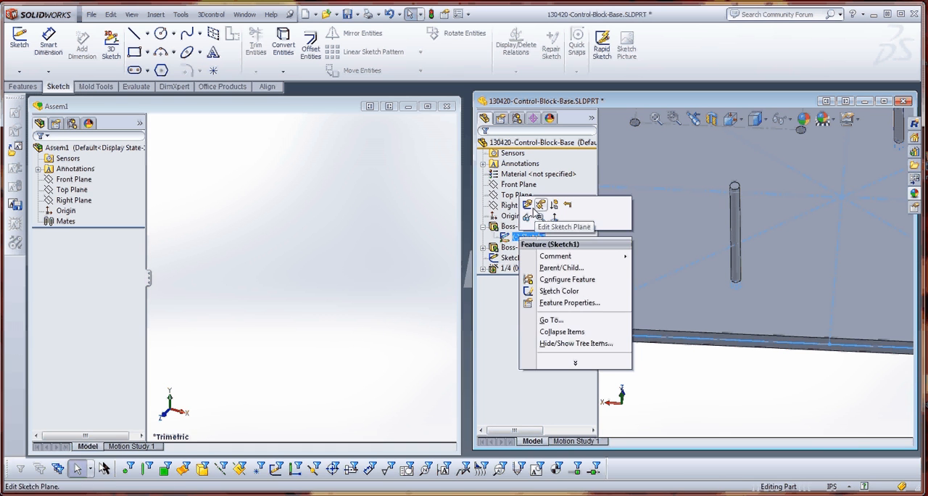
left_click(528, 219)
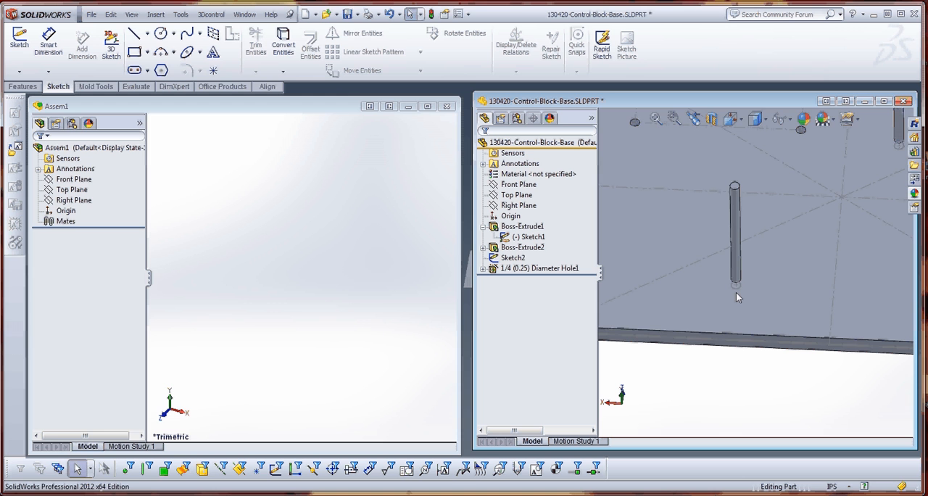
left_click(637, 214)
left_click(673, 369)
Switch to the Assem1 assembly and turn on the display of origins.
left_click(519, 145)
left_click(284, 267)
left_click(132, 15)
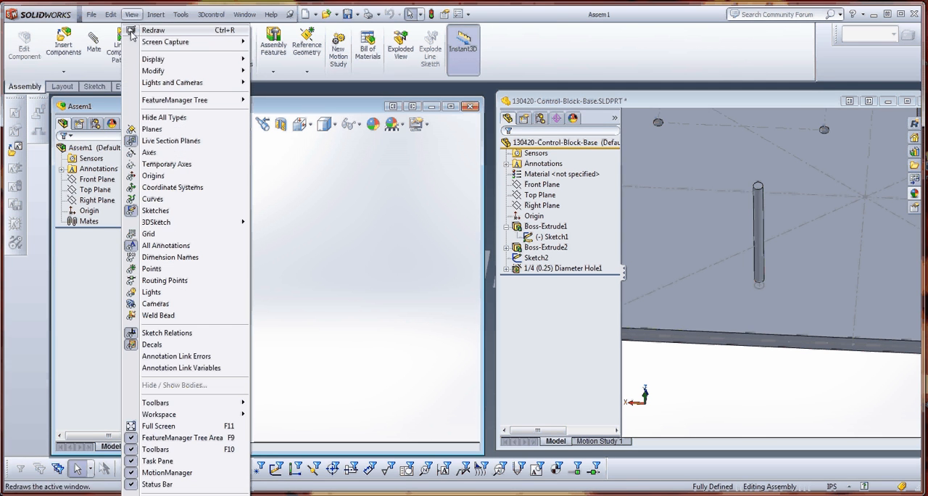
left_click(153, 175)
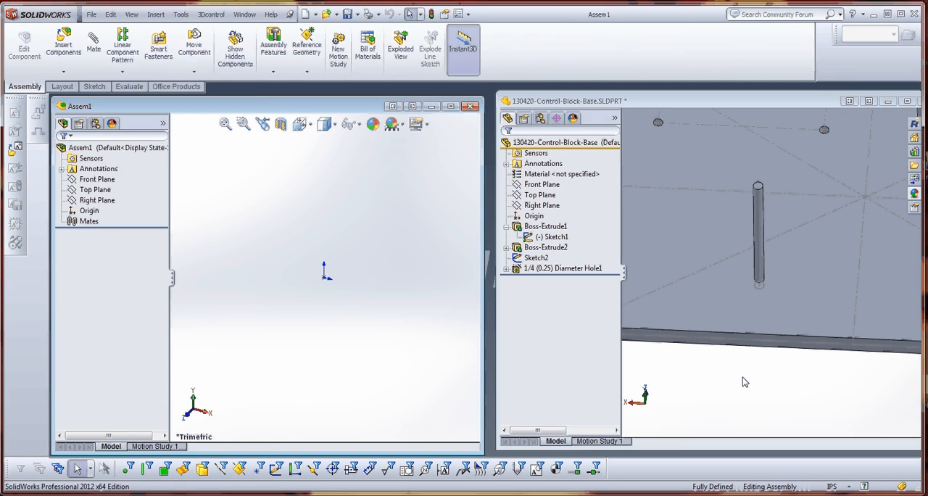
Insert the open 130420-Control-Block-Base part into Assem1, placing it at the assembly origin.
left_click(569, 99)
left_click(544, 143)
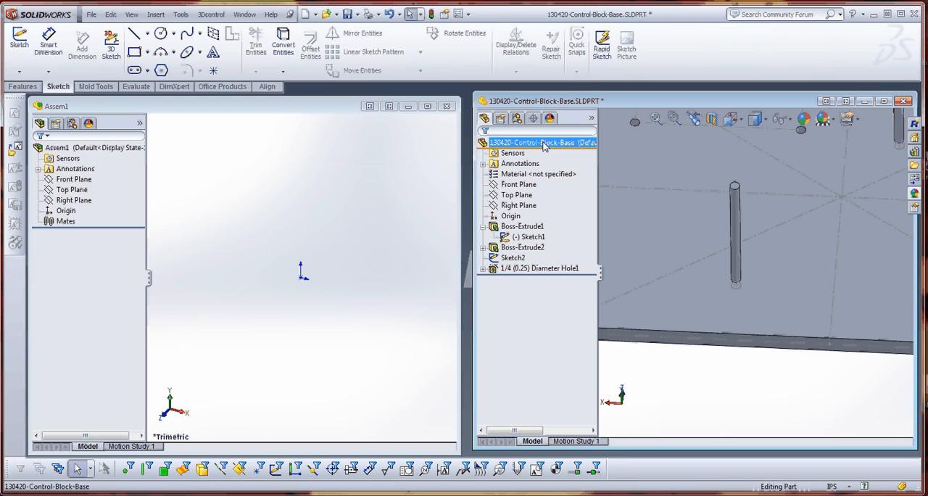
left_click_drag(544, 143, 301, 283)
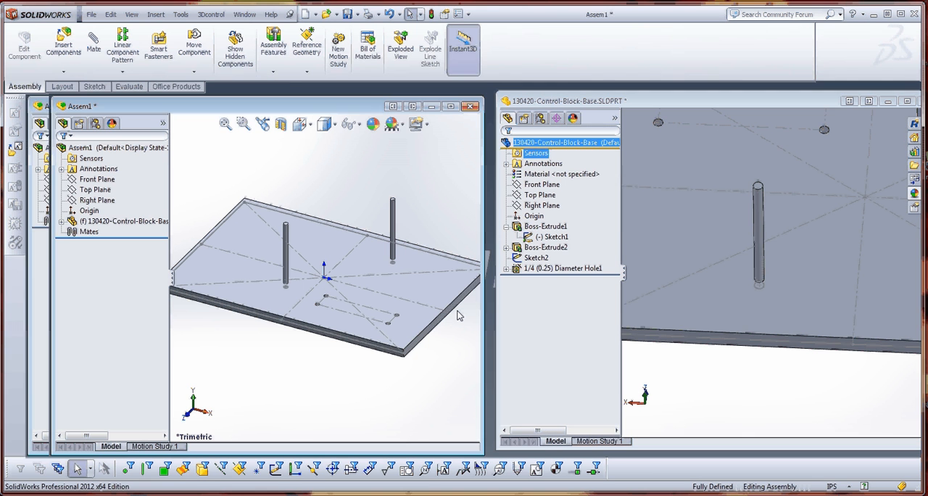
Close the base part without saving, discard its changes in the assembly, and maximize the assembly window.
left_click(694, 358)
scroll(694, 358, "up", 2)
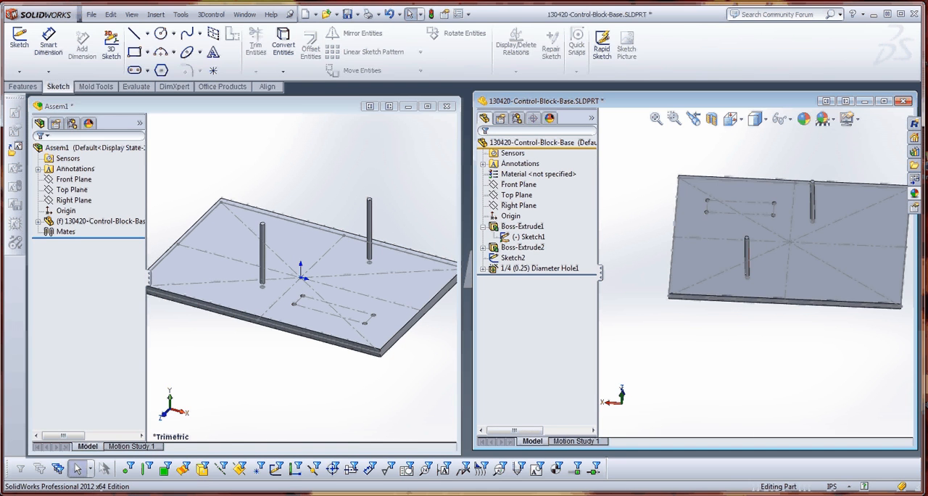
left_click(903, 101)
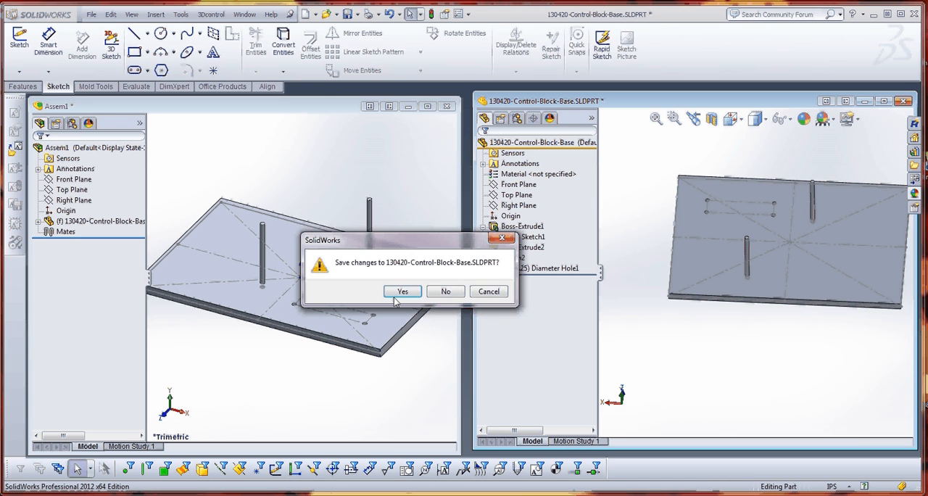
left_click(446, 293)
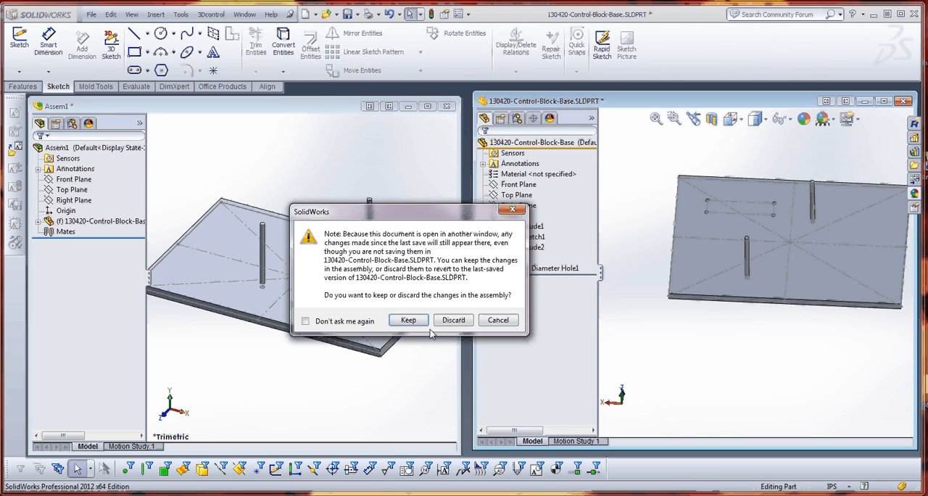
left_click(451, 321)
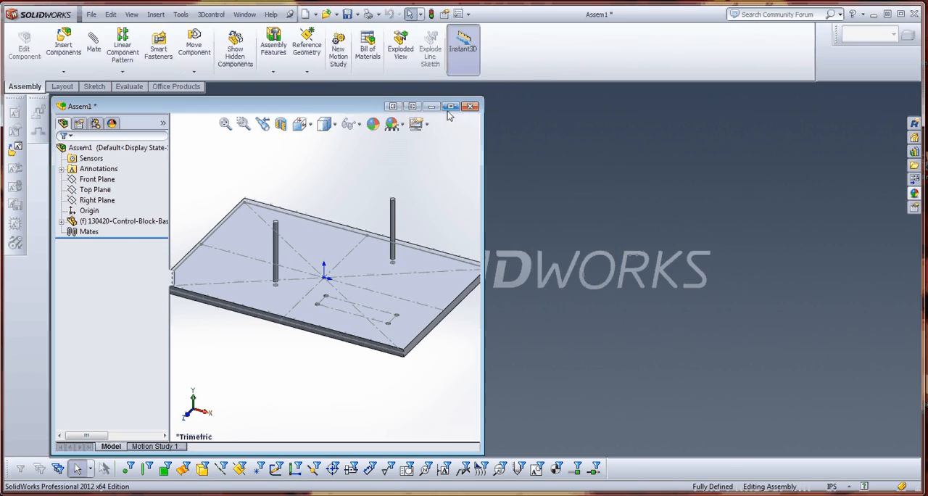
left_click(450, 106)
key("f")
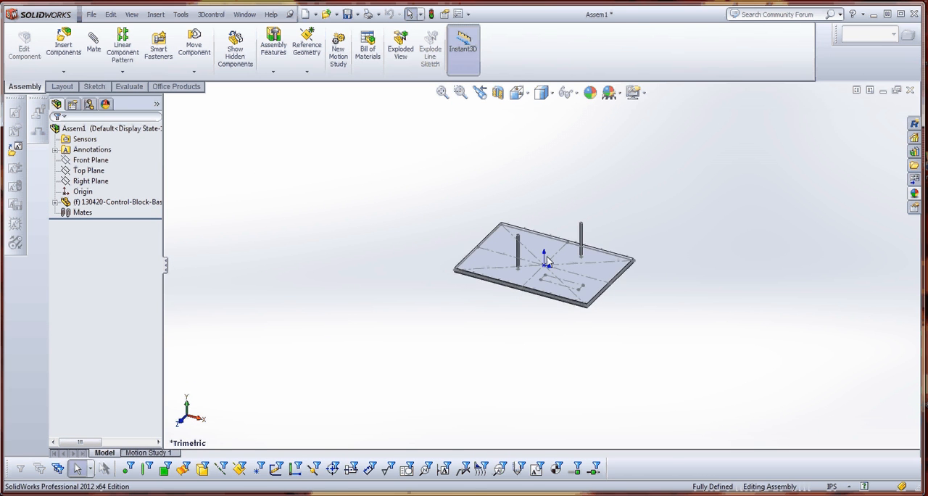
Insert the 130420-Link-modified part from the Linkage-Assem folder and place it beyond the base plate's long edge.
middle_click_drag(559, 284, 470, 248)
scroll(542, 328, "down", 4)
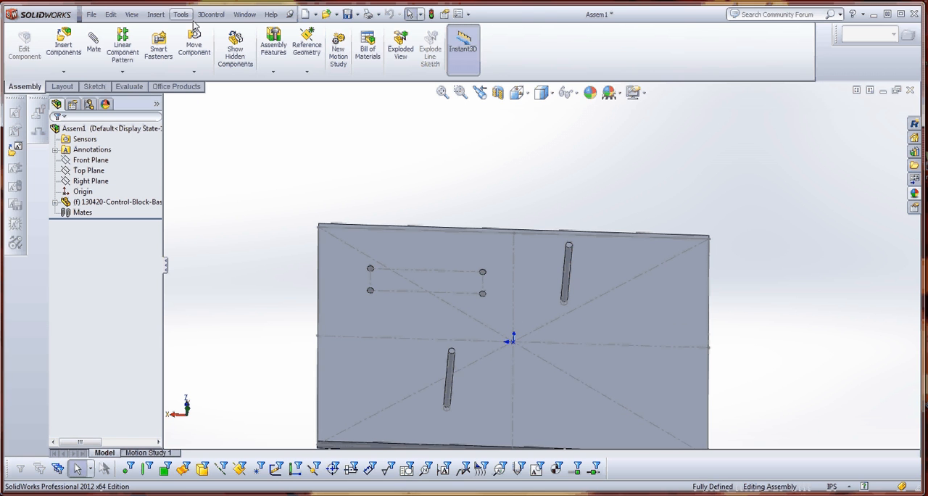
left_click(63, 45)
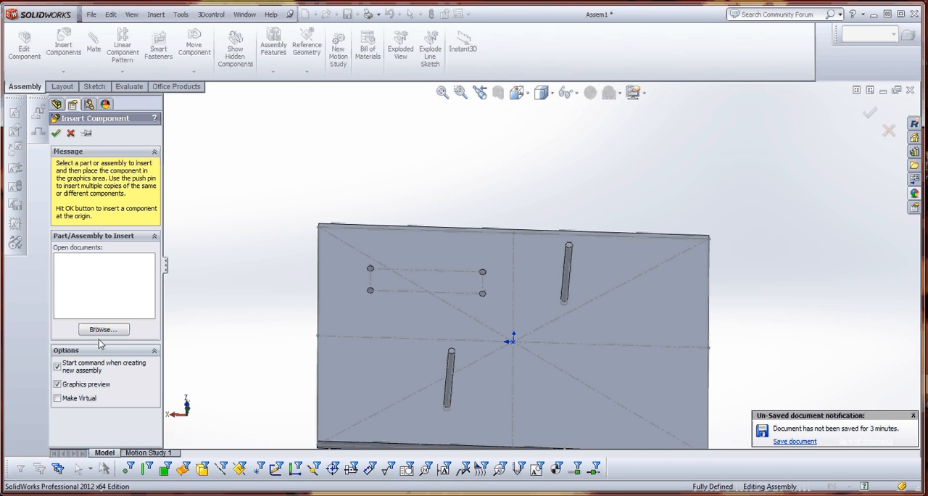
left_click(102, 329)
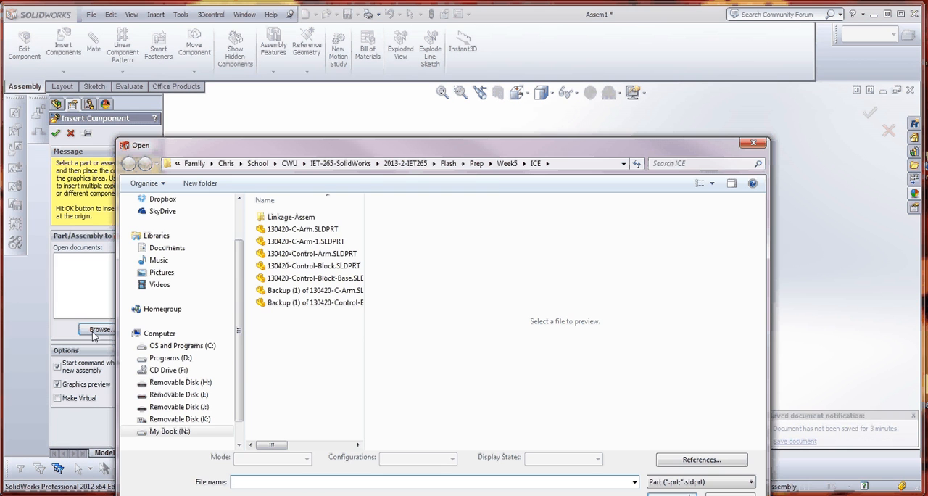
left_click(508, 164)
double_click(276, 228)
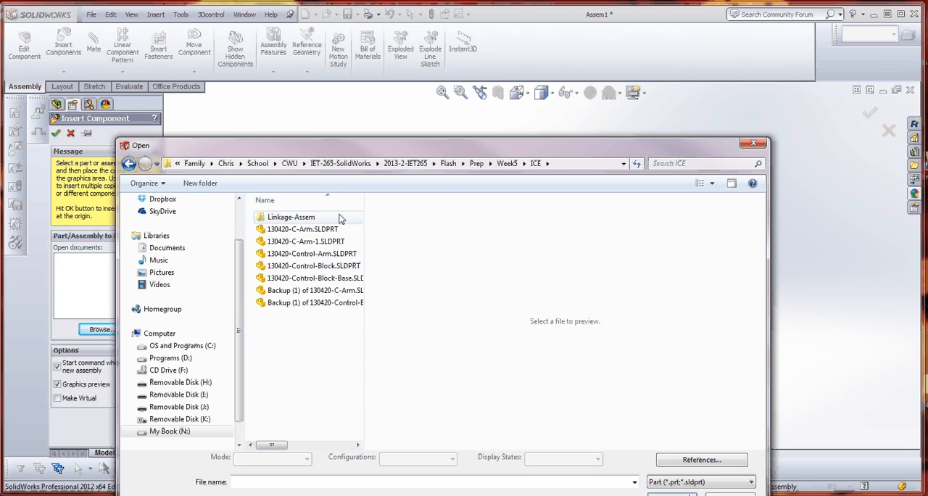
double_click(280, 218)
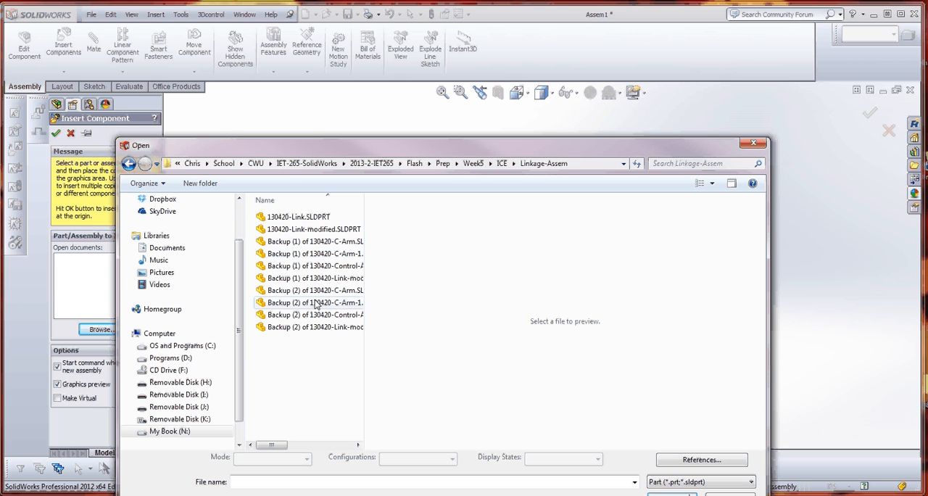
left_click(291, 230)
double_click(291, 229)
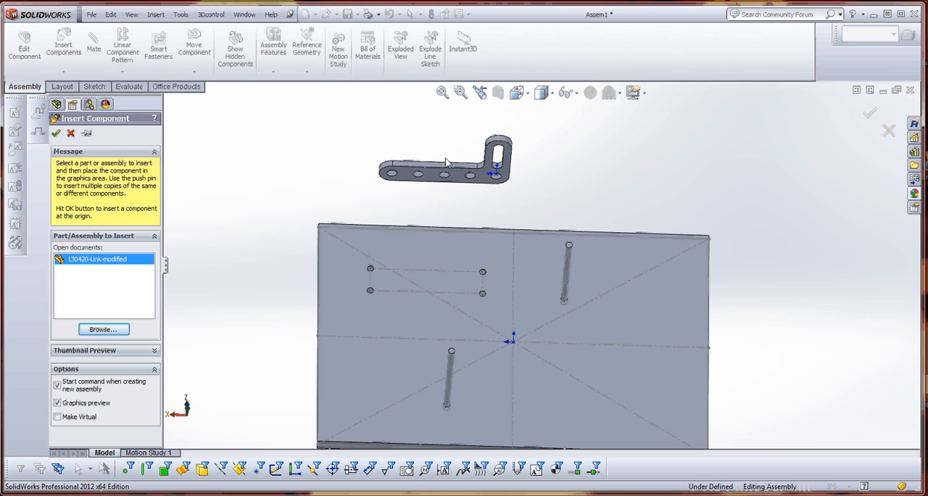
left_click(447, 164)
scroll(523, 187, "up", 3)
scroll(509, 222, "down", 2)
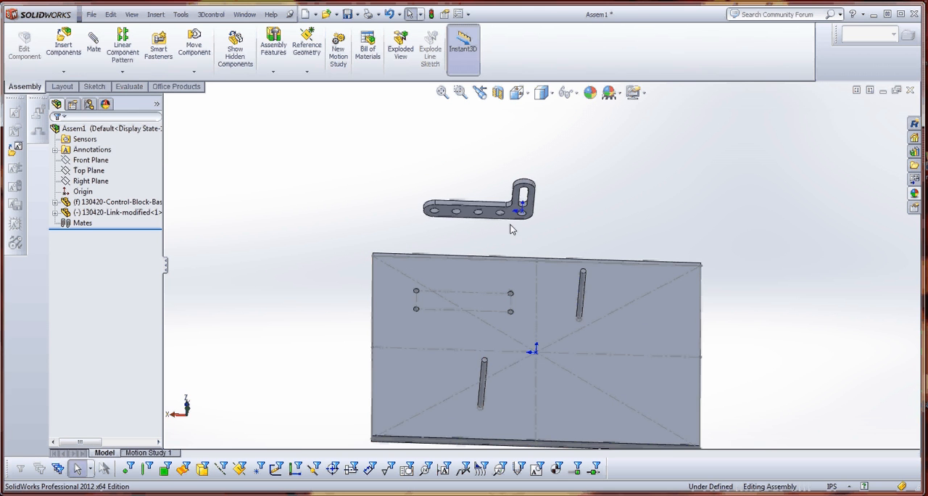
Flip the modified link with a free Rotate Component move, bringing its slotted leg to the opposite end.
left_click(507, 218)
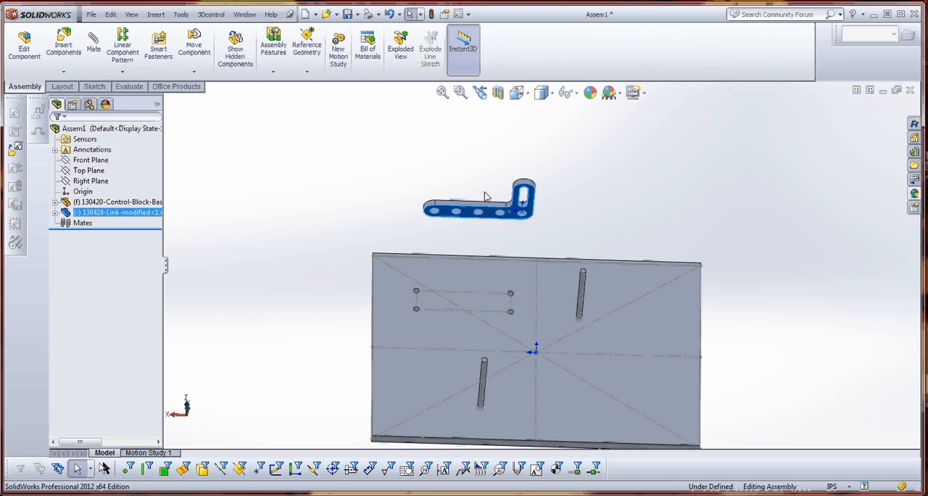
left_click(450, 171)
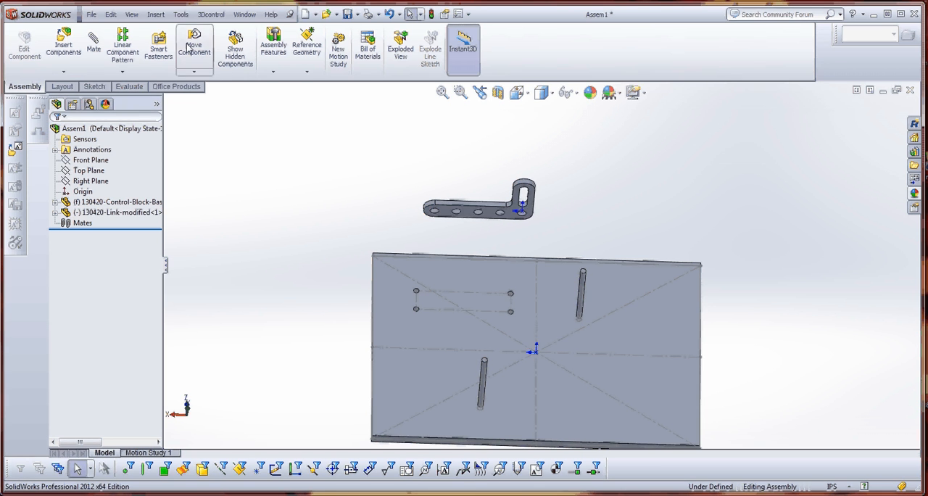
left_click(194, 72)
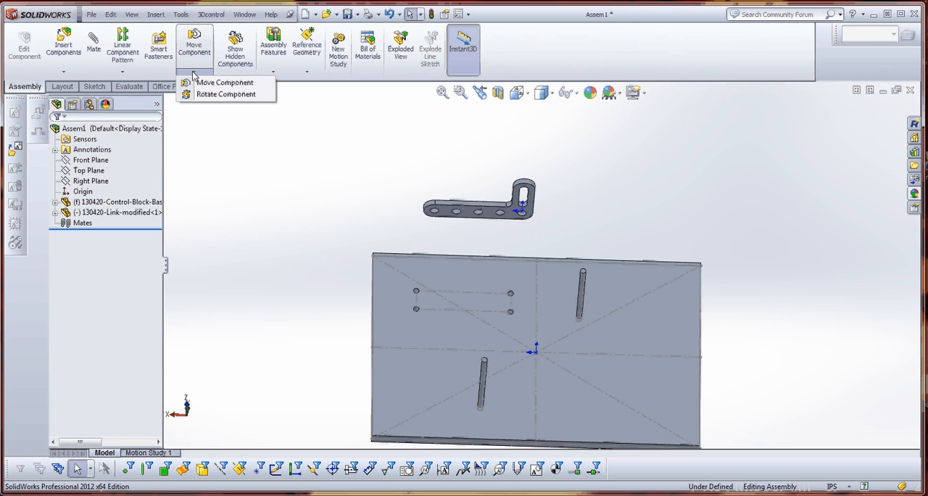
left_click(211, 95)
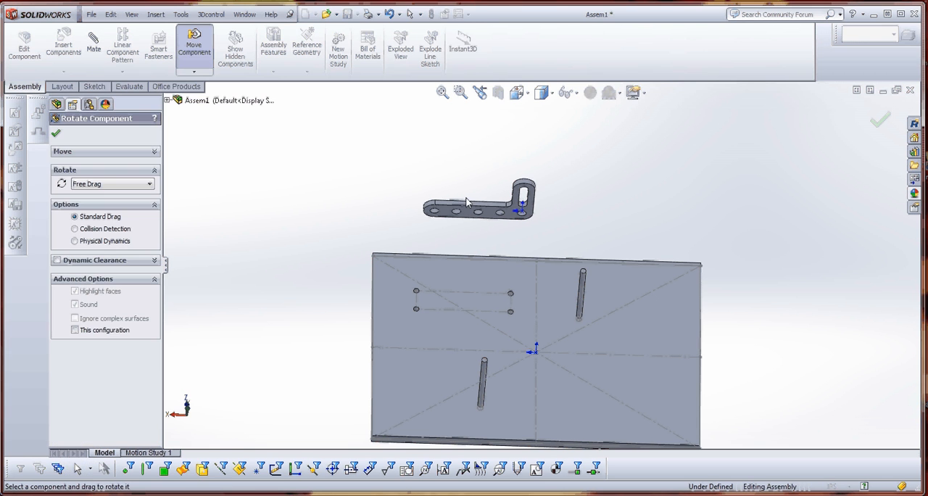
left_click_drag(495, 217, 548, 344)
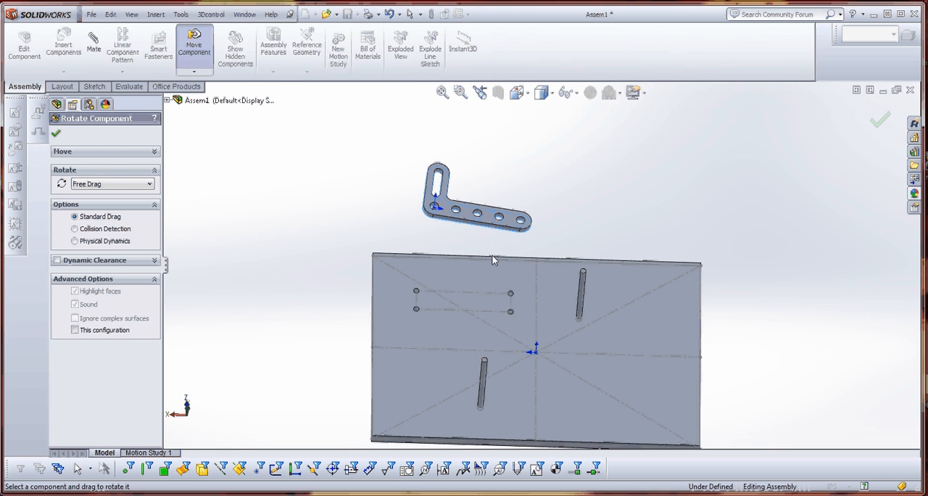
key("Escape")
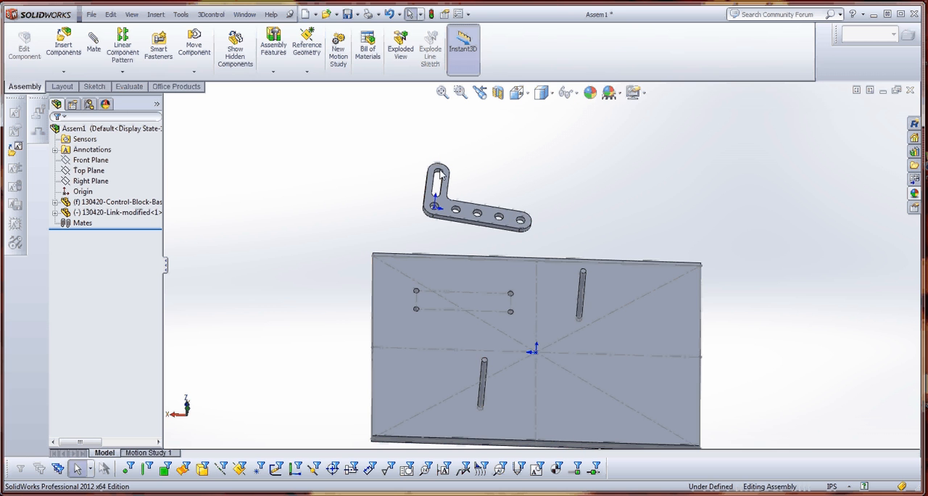
Add a coincident mate between the modified link's flat face and the end face of the post nearer the link.
scroll(558, 245, "down", 2)
scroll(543, 248, "up", 3)
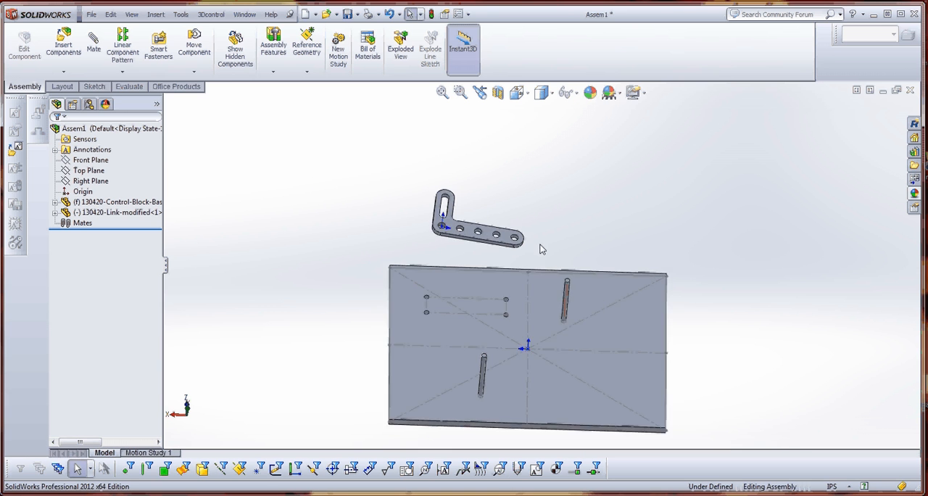
scroll(507, 238, "down", 3)
left_click(493, 232)
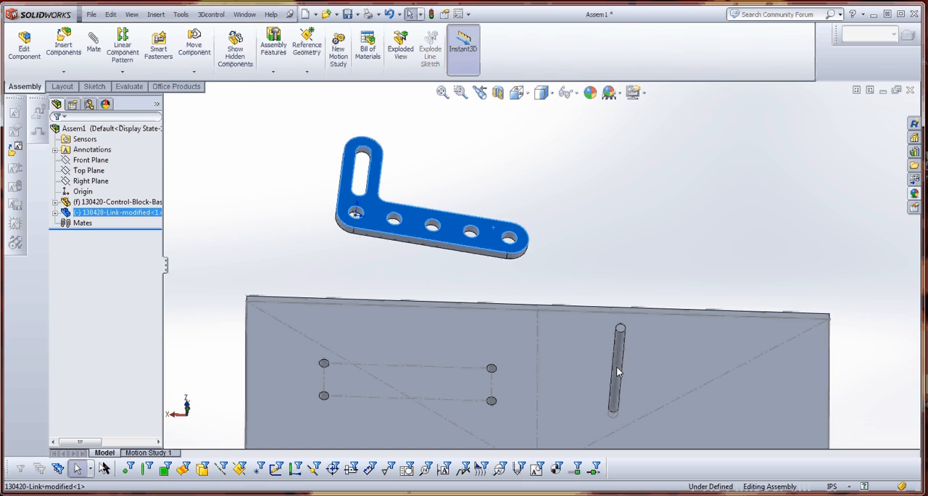
scroll(621, 335, "up", 3)
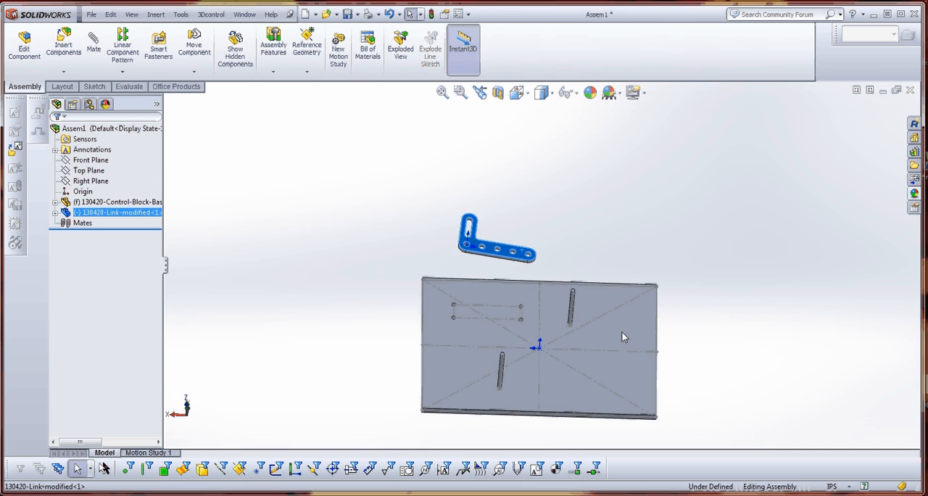
scroll(555, 285, "down", 6)
scroll(379, 182, "down", 1)
left_click(317, 134, "ctrl")
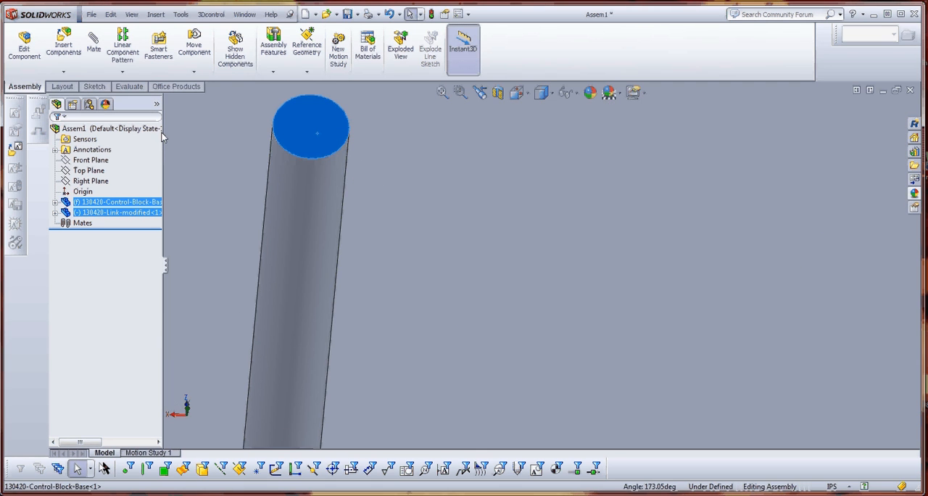
left_click(91, 46)
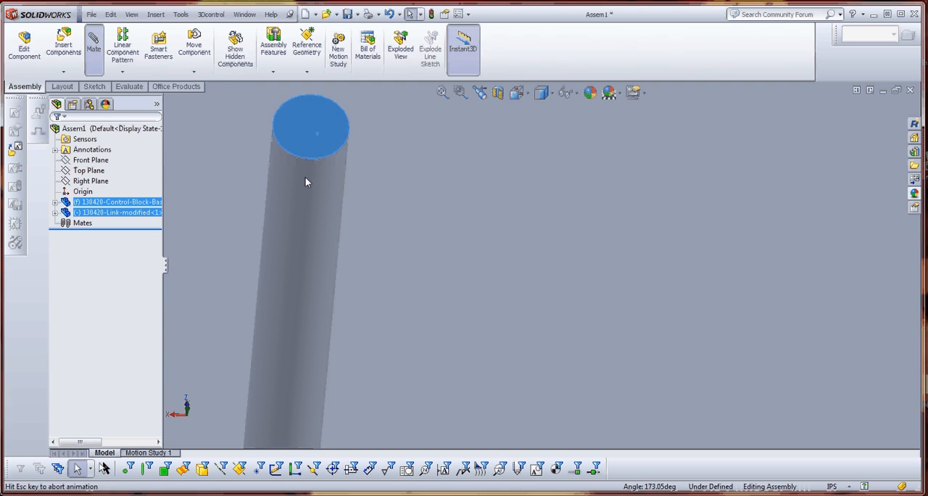
scroll(434, 201, "up", 5)
middle_click_drag(559, 218, 350, 188)
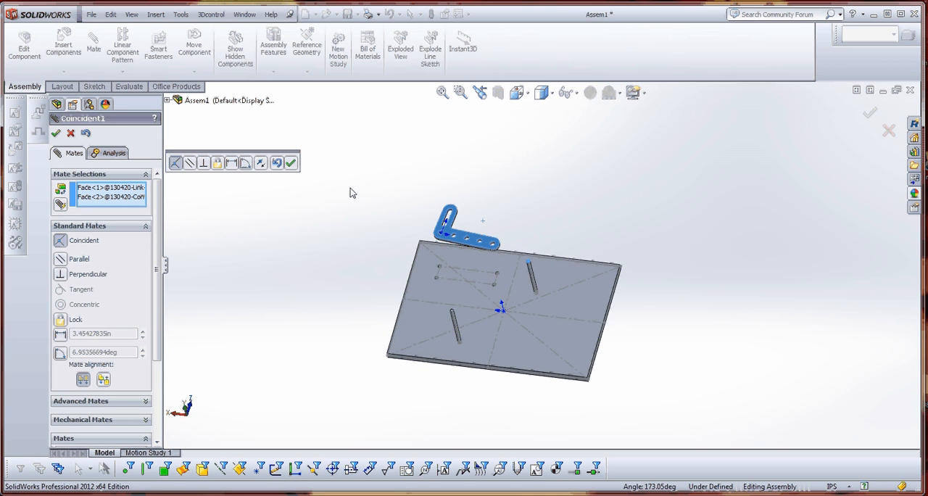
left_click(290, 162)
Add a concentric mate between the hole at the link's long-arm end and that post's cylindrical face, and finish mating.
scroll(524, 290, "down", 10)
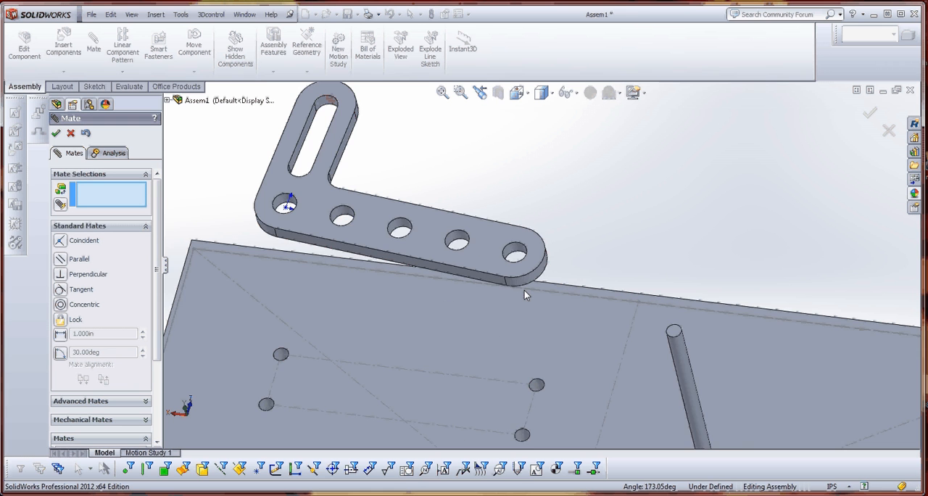
left_click(505, 227)
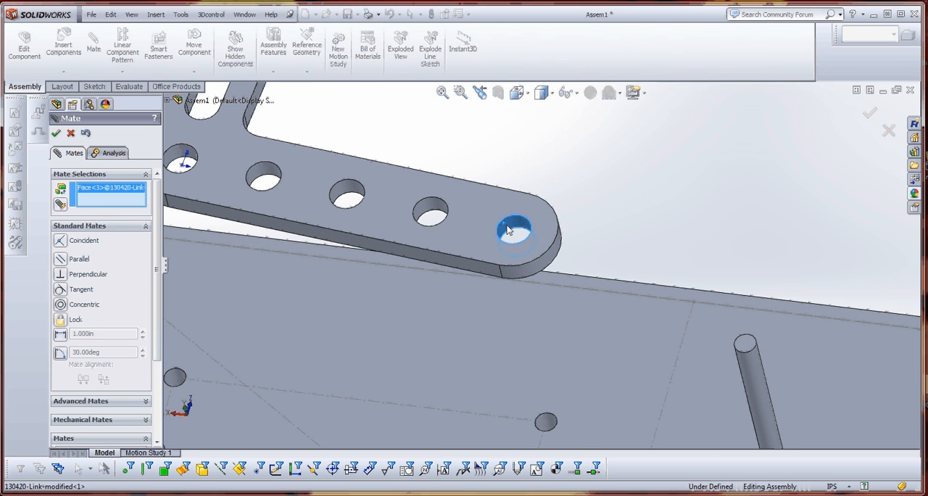
left_click(749, 376)
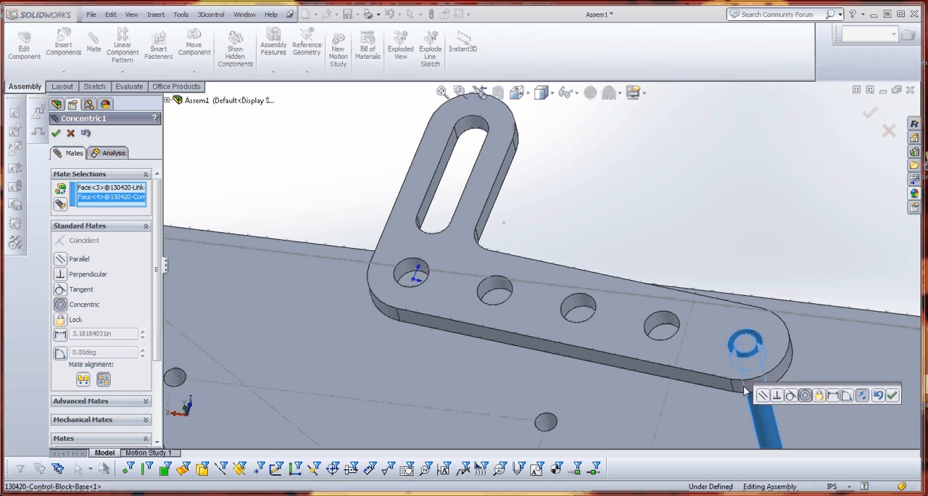
left_click(892, 396)
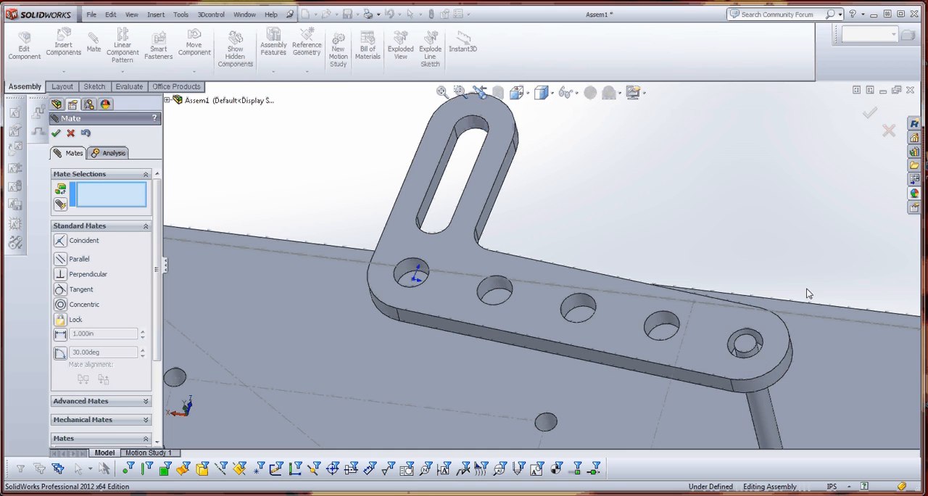
scroll(765, 269, "up", 5)
scroll(582, 304, "down", 3)
mouse_move(563, 265)
left_mouse_down()
mouse_move(572, 287)
mouse_move(546, 261)
mouse_move(534, 301)
mouse_move(528, 278)
mouse_move(539, 343)
mouse_move(542, 239)
mouse_move(559, 273)
left_mouse_up()
scroll(582, 323, "up", 3)
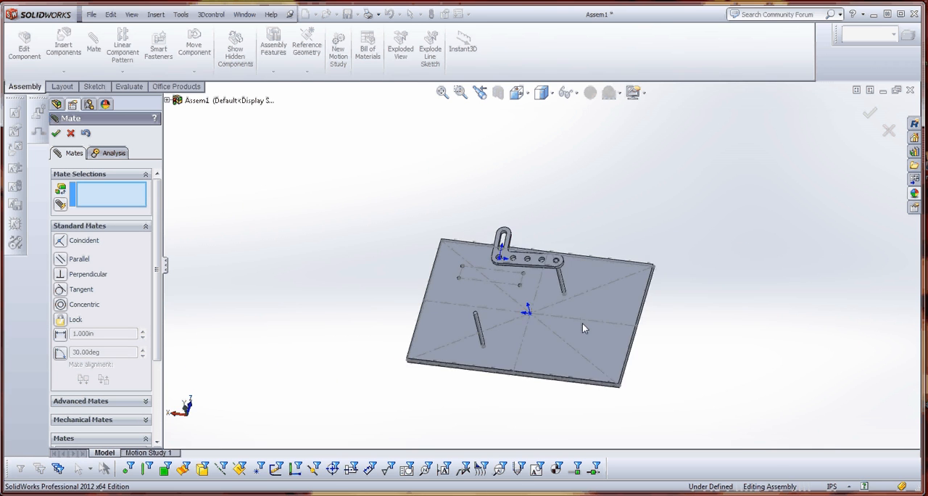
scroll(548, 288, "down", 2)
scroll(547, 287, "up", 4)
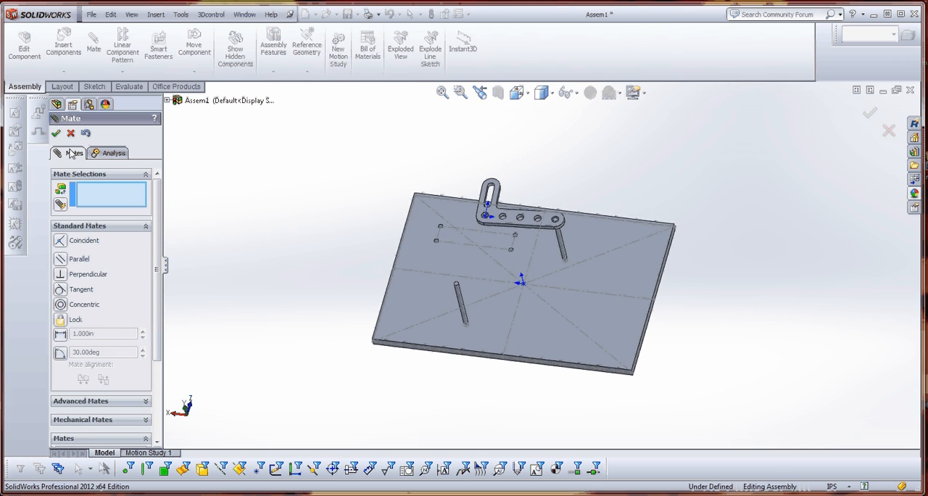
left_click(71, 134)
Edit the base part's Sketch1 in place, move the link post's circle closer to the plate's centre, and return to the assembly.
scroll(514, 294, "down", 5)
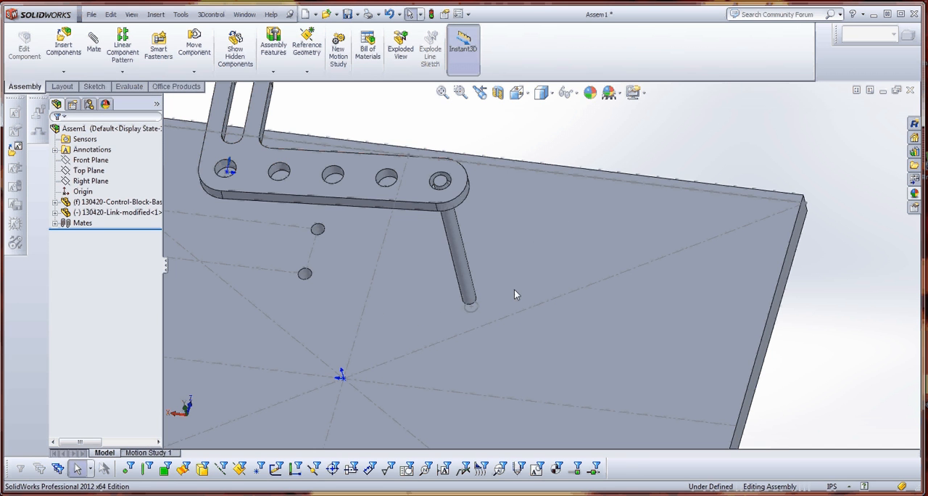
double_click(476, 310)
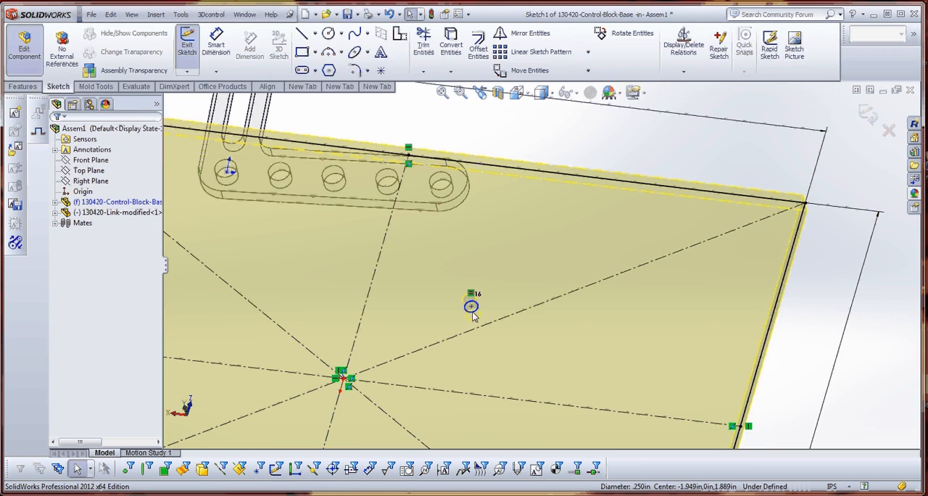
left_click_drag(473, 314, 403, 367)
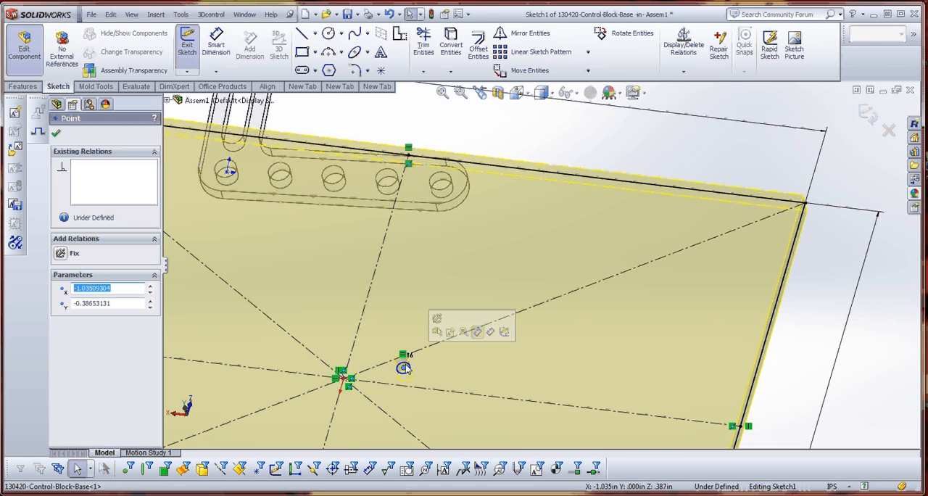
left_click(56, 133)
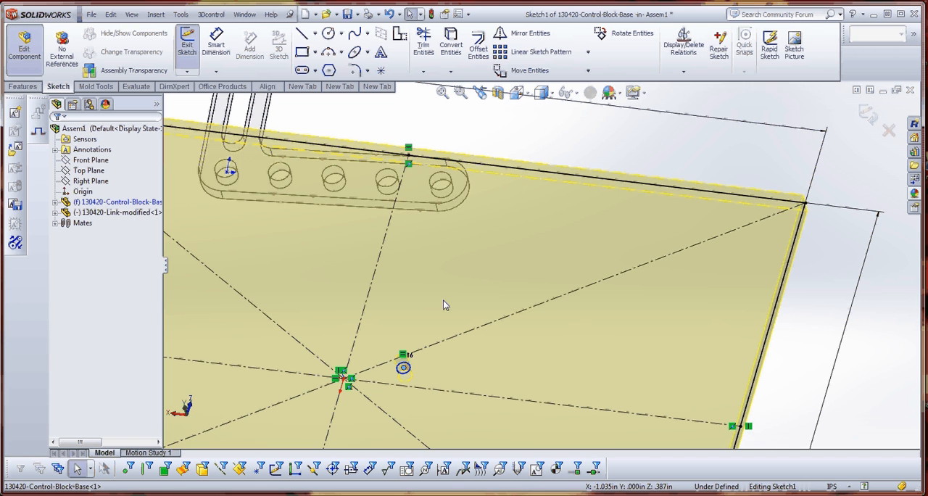
key("f")
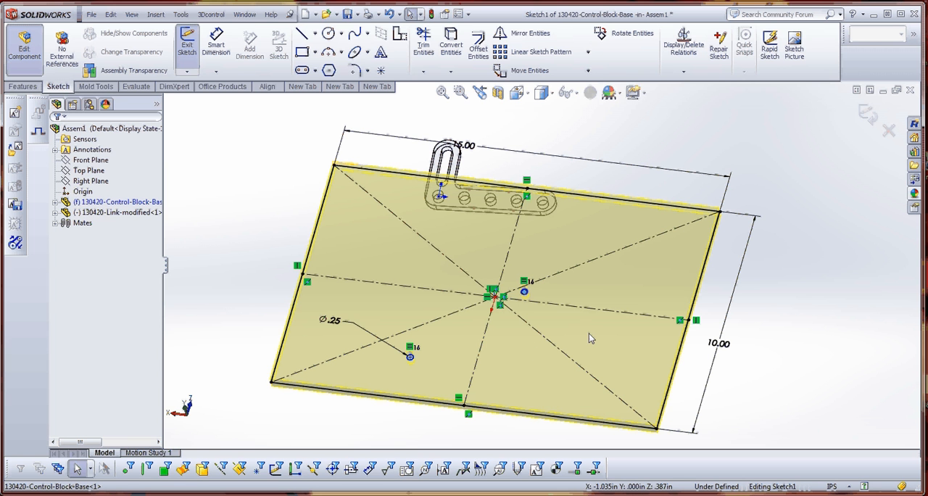
left_click(24, 51)
Swing the modified link slightly about its post to check its motion.
scroll(470, 242, "down", 3)
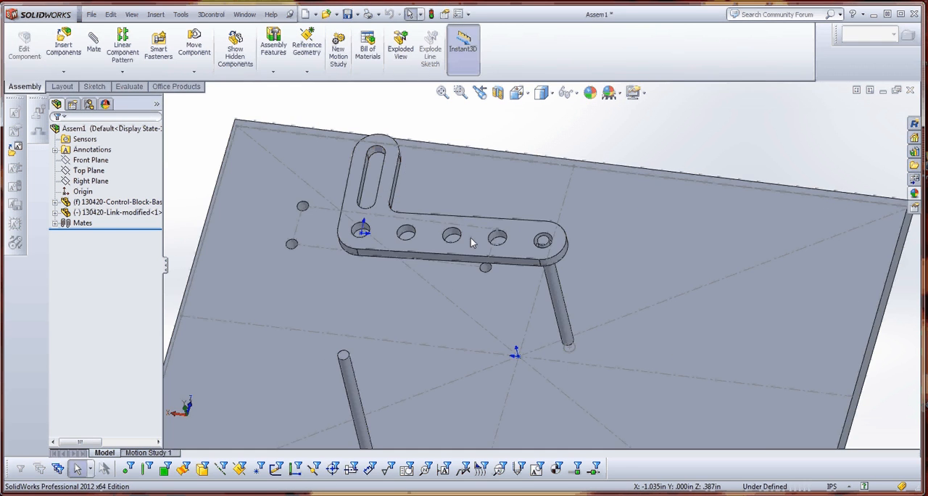
left_click_drag(470, 242, 497, 254)
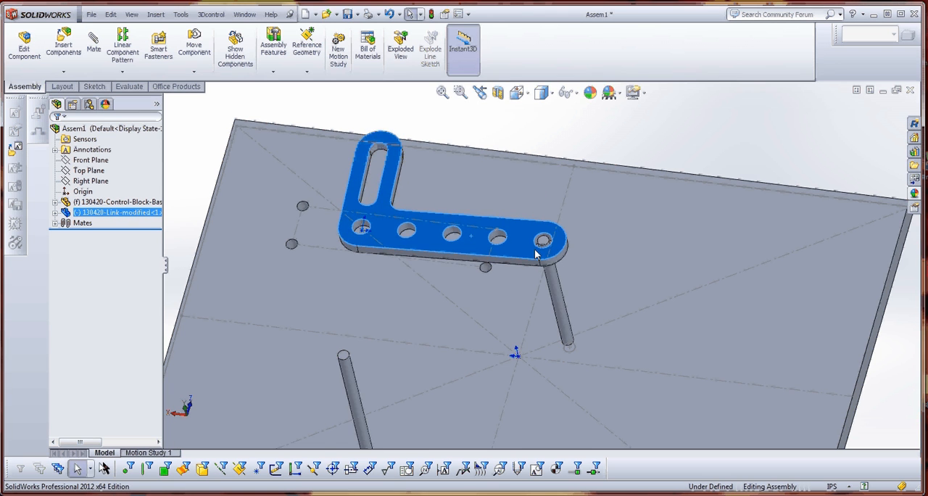
scroll(542, 240, "down", 5)
scroll(543, 236, "up", 4)
Edit the Concentric1 mate, replacing the link's end hole with the long-arm hole next to the corner hole.
left_click(56, 223)
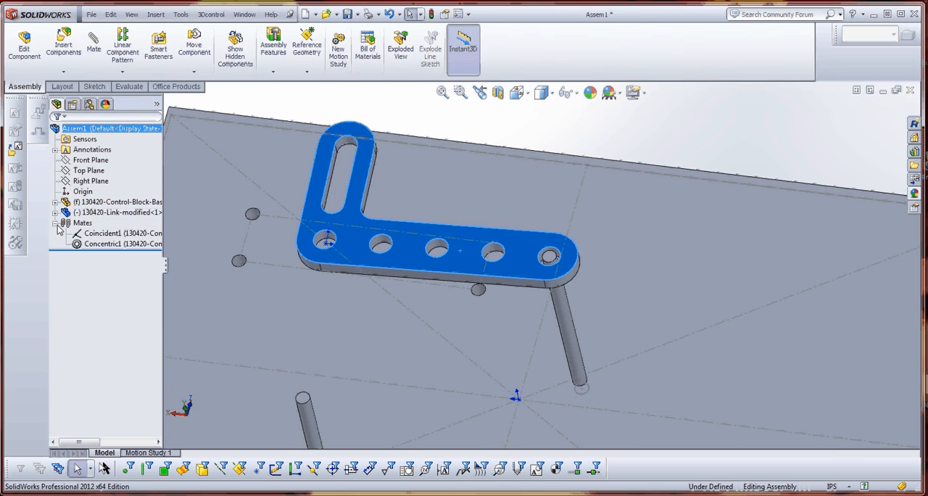
right_click(116, 244)
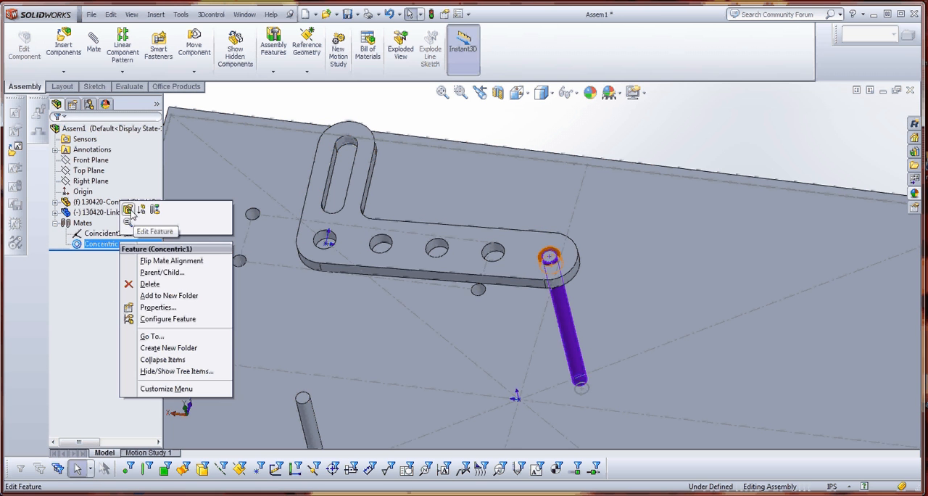
left_click(128, 210)
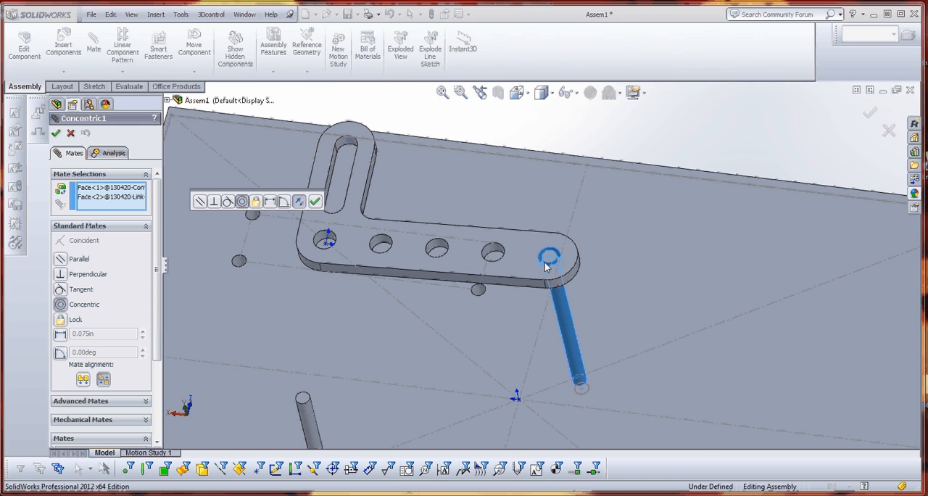
scroll(549, 259, "down", 5)
left_click(565, 188)
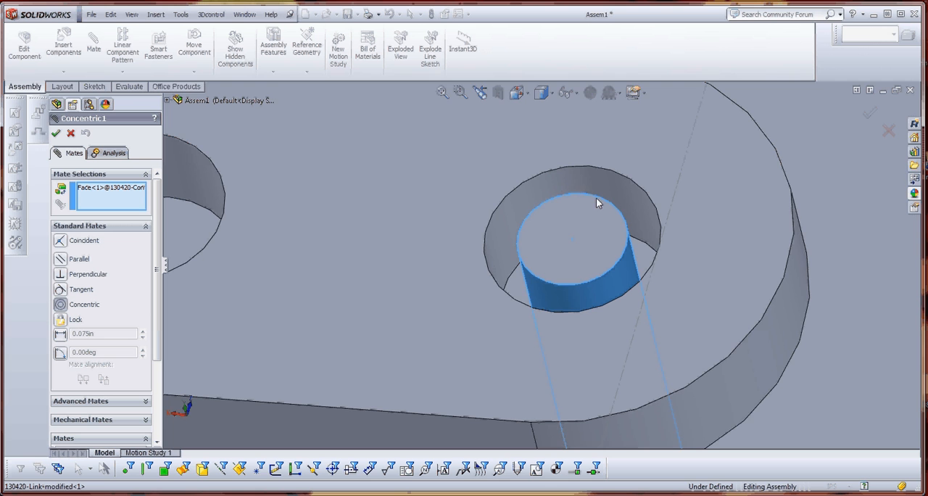
scroll(579, 239, "up", 5)
scroll(388, 258, "down", 3)
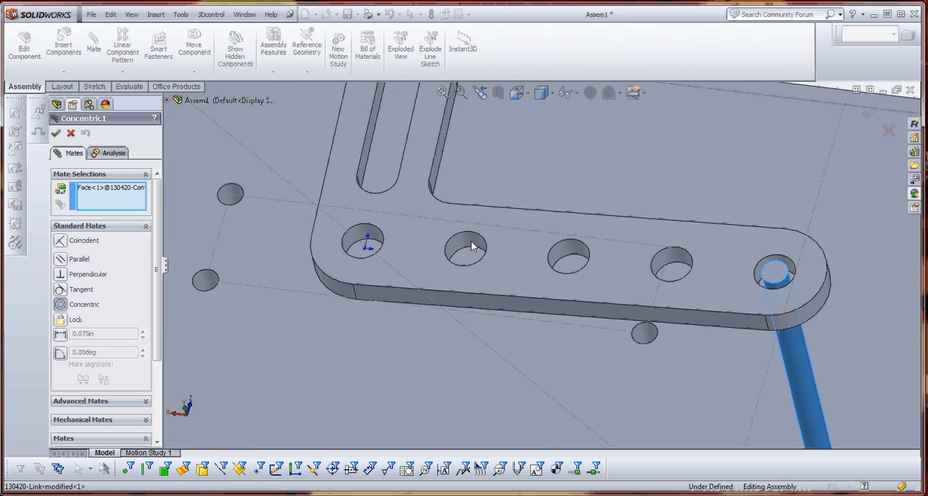
left_click(472, 247)
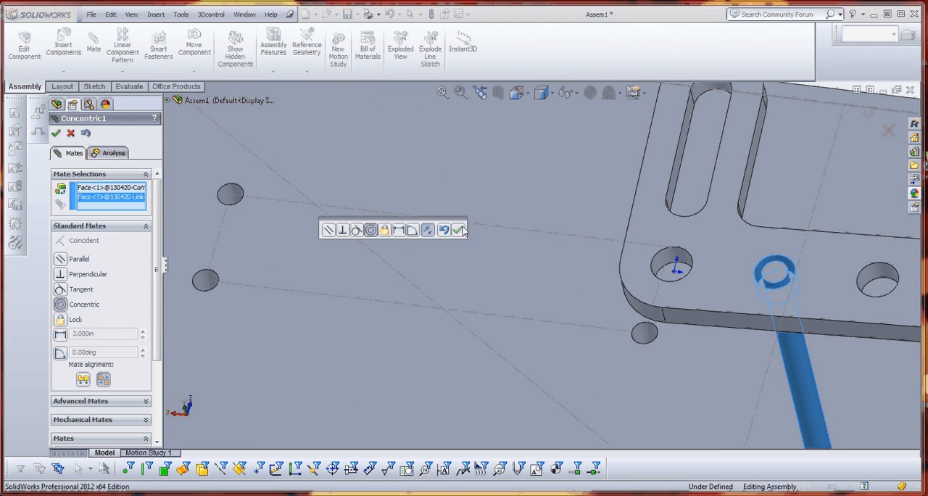
left_click(458, 231)
left_click(56, 133)
key("f")
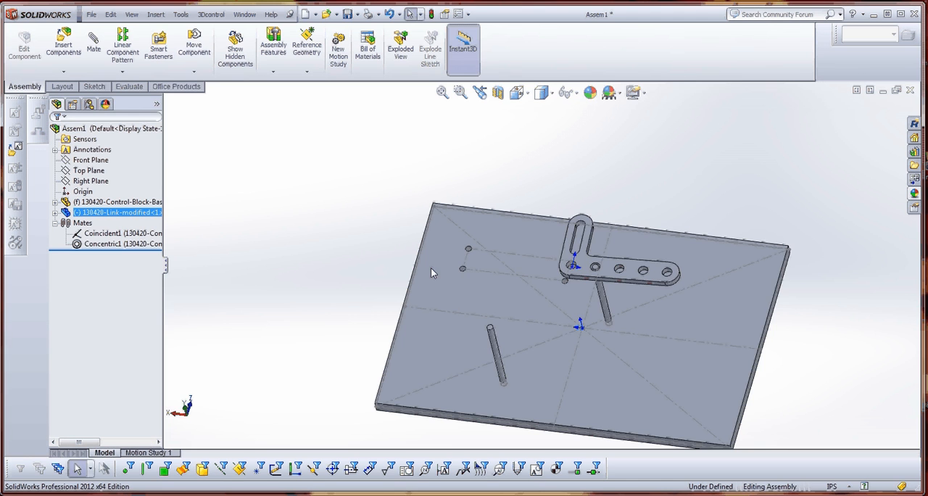
Swing the modified link back and forth about its post, leaving the long arm angled toward the plate's interior.
left_click_drag(620, 283, 587, 242)
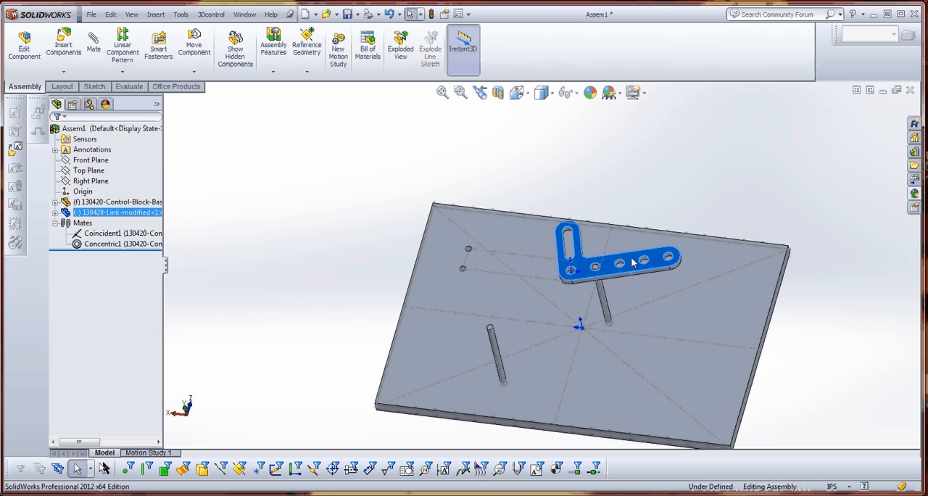
left_click_drag(632, 262, 617, 283)
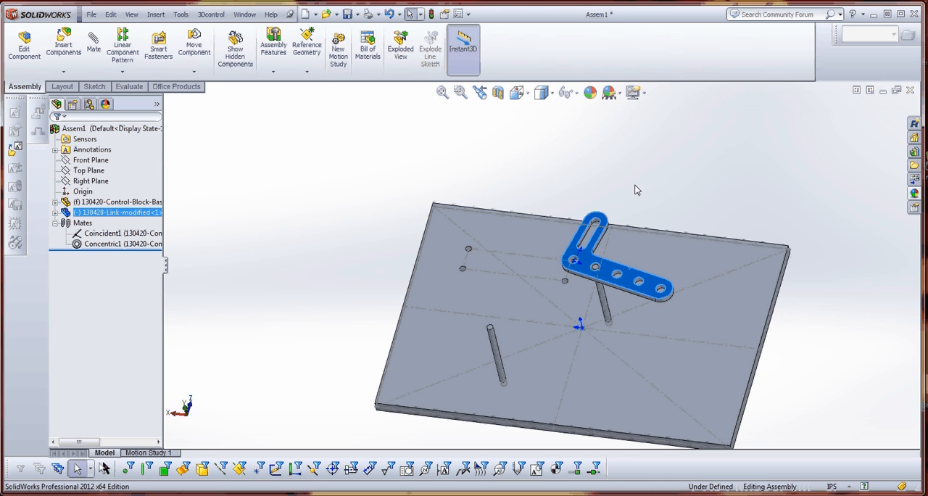
left_click(636, 189)
Copy the modified link and place the second instance beyond the base plate's short edge.
left_click(621, 283)
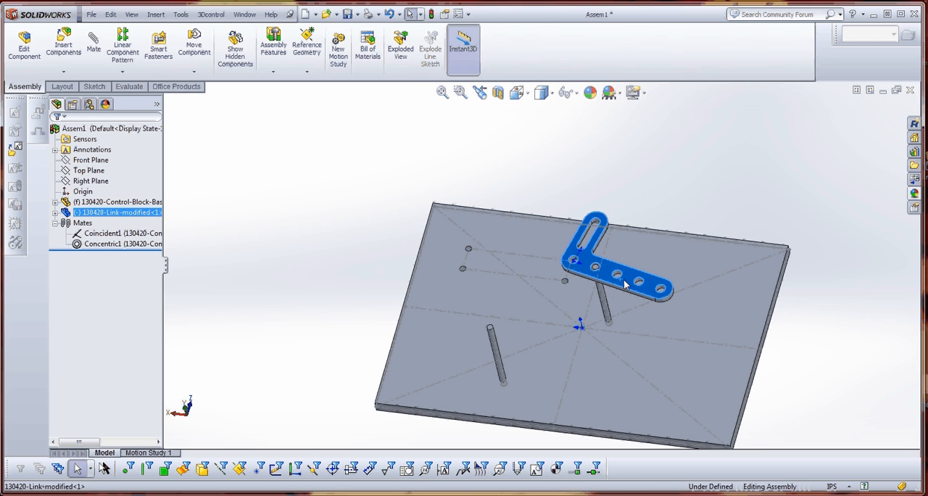
left_click_drag(620, 283, 340, 217, "ctrl")
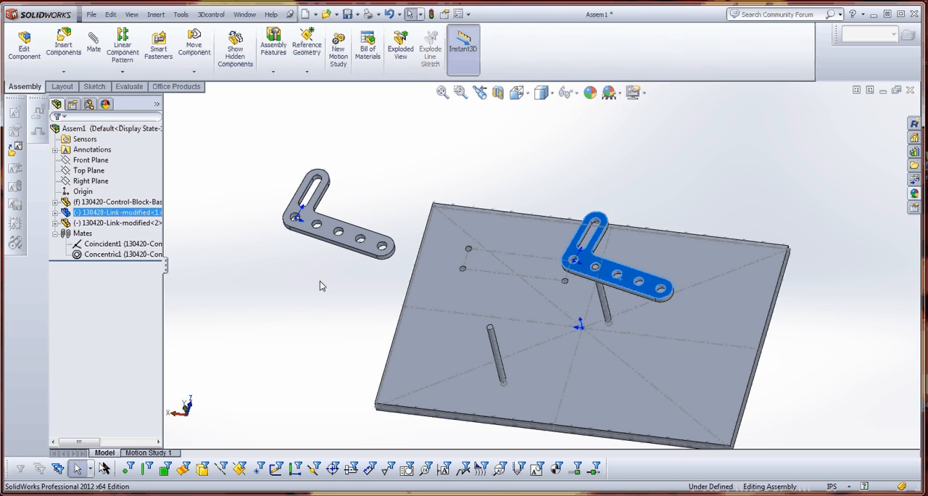
left_click(320, 280)
Set the copied link's referenced configuration to 09 inch "9 inch" in its component properties.
right_click(352, 237)
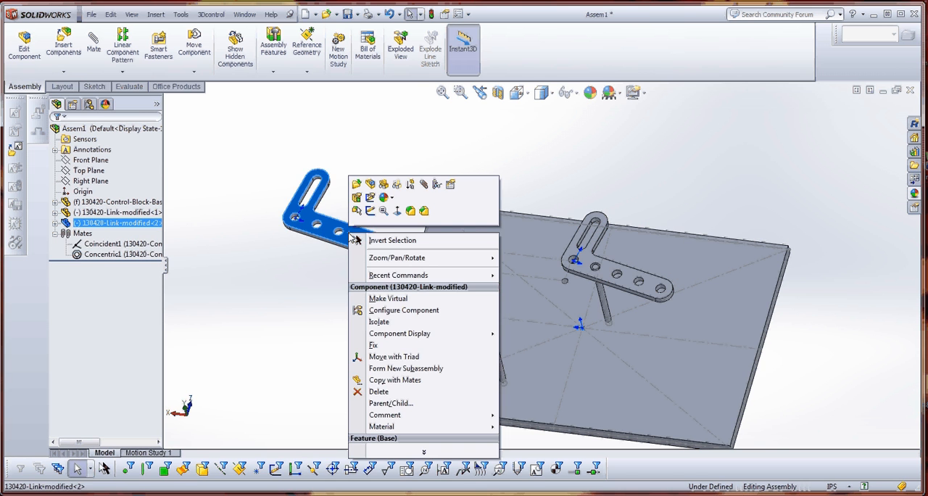
left_click(451, 185)
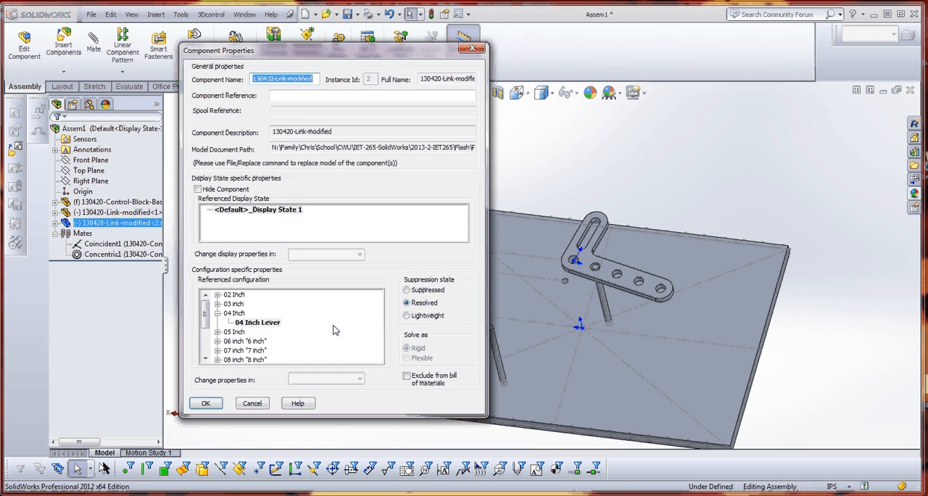
left_click_drag(208, 320, 206, 344)
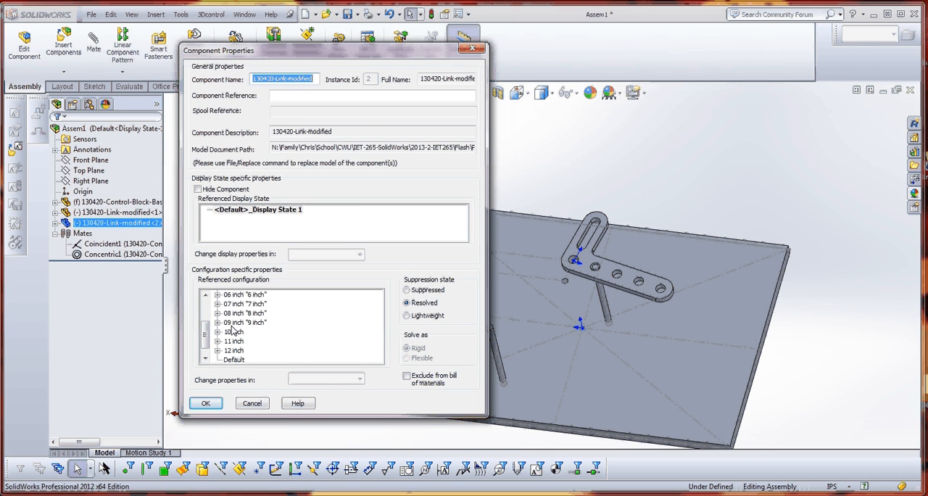
left_click(219, 323)
left_click(246, 331)
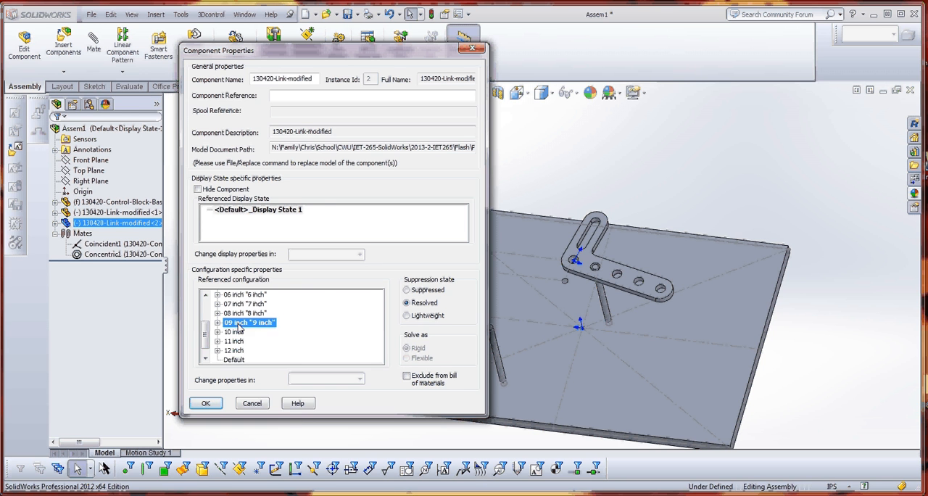
left_click(206, 403)
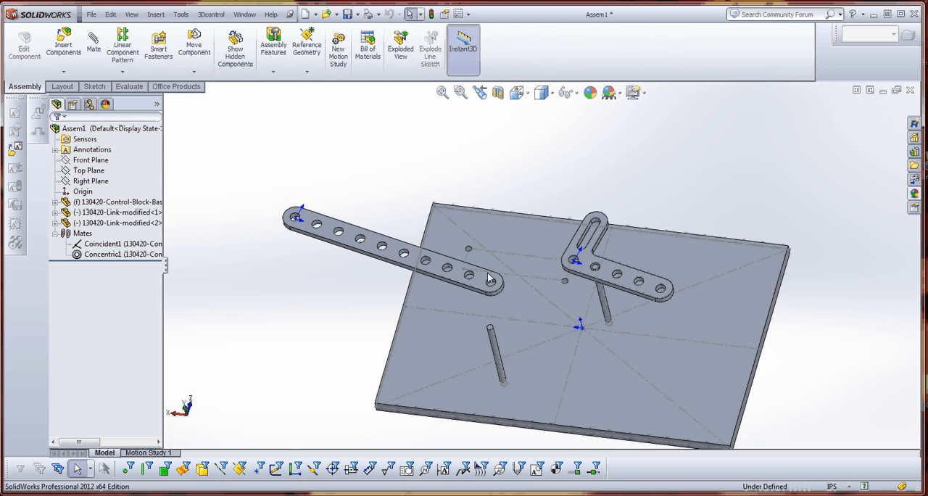
Add a concentric mate between the 9 inch link's third hole from its end and the end hole of the lever link's long arm.
scroll(490, 272, "down", 4)
scroll(490, 272, "up", 4)
scroll(472, 274, "down", 5)
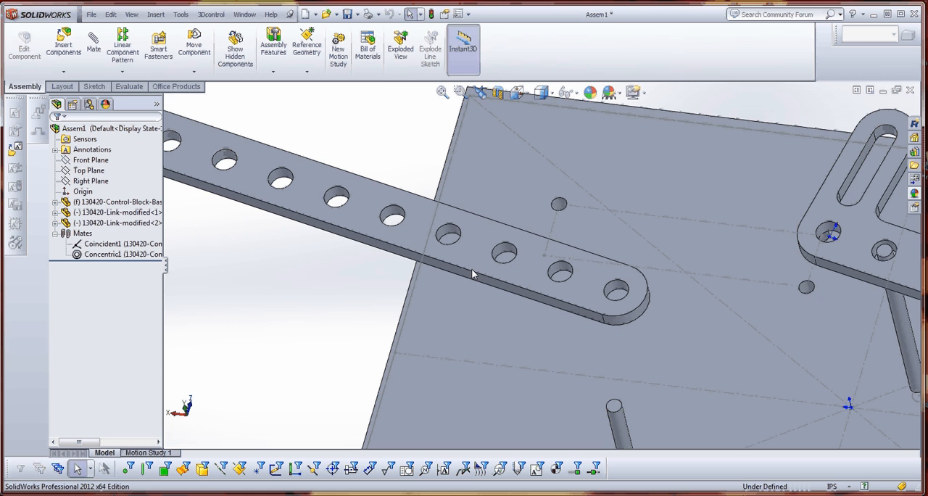
left_click(505, 252)
key("f")
scroll(713, 286, "down", 10)
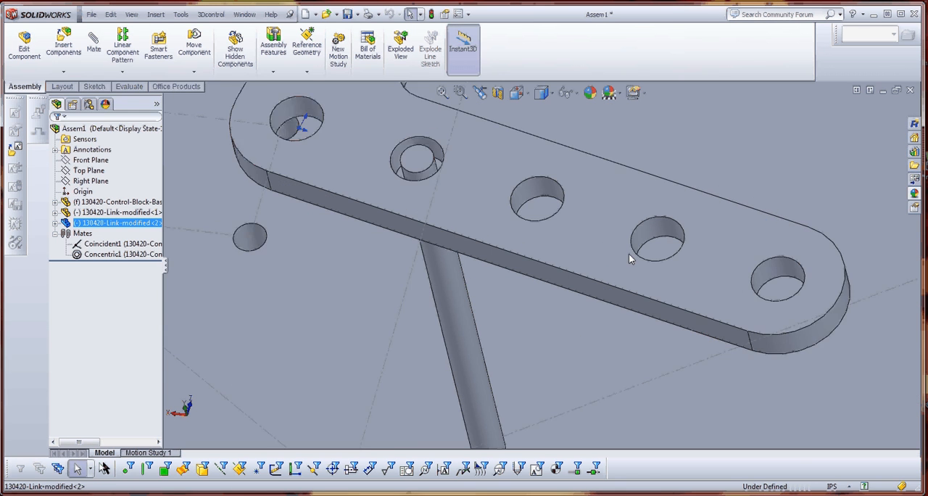
left_click(796, 266, "ctrl")
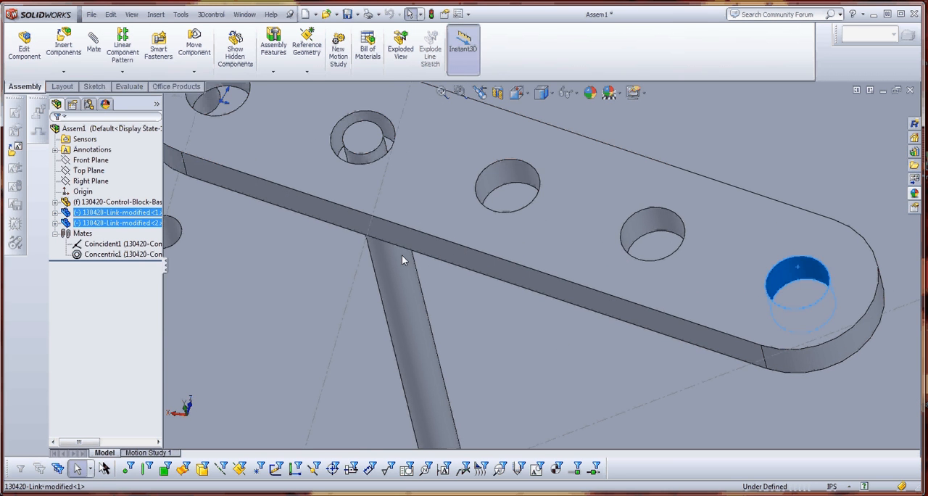
left_click(94, 44)
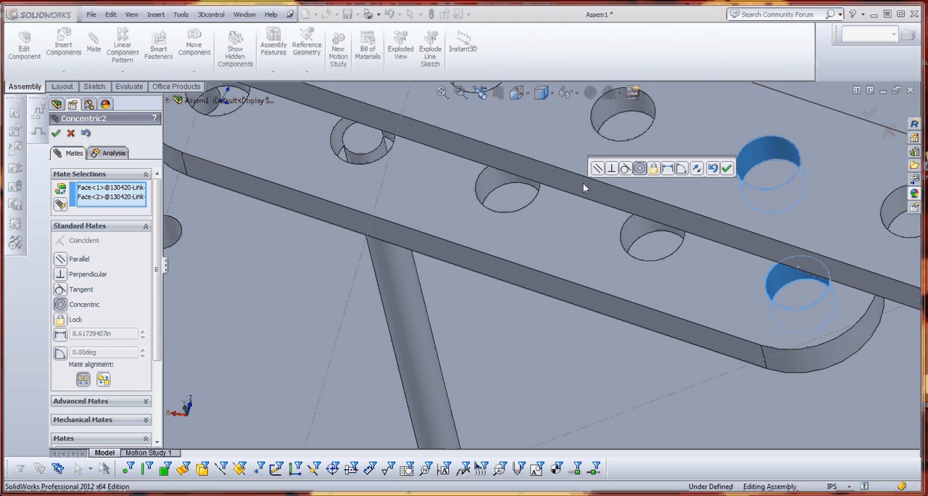
key("Return")
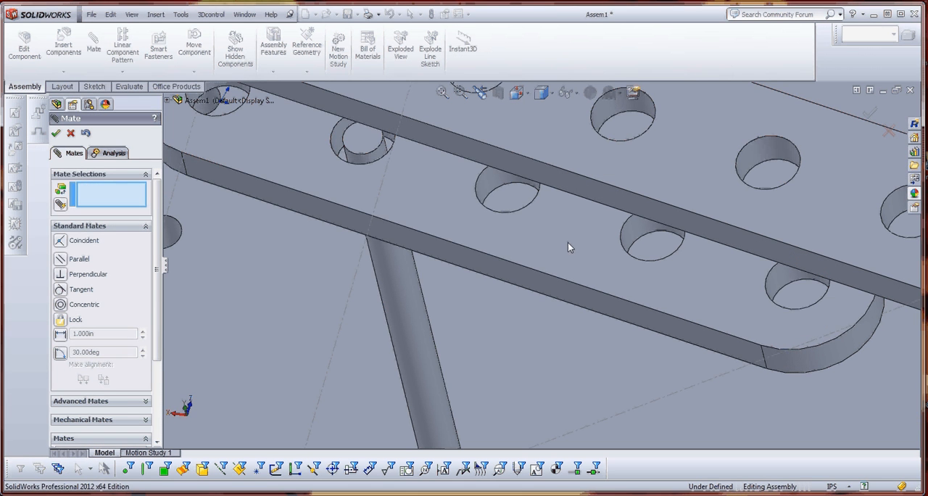
Add a coincident mate between the lever link's top face and the underside of the 9 inch link.
left_click(647, 289)
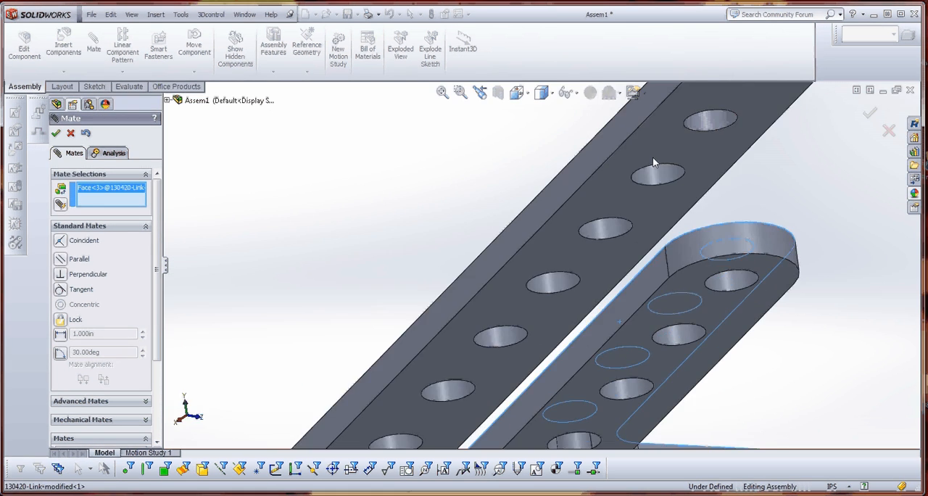
left_click(682, 211)
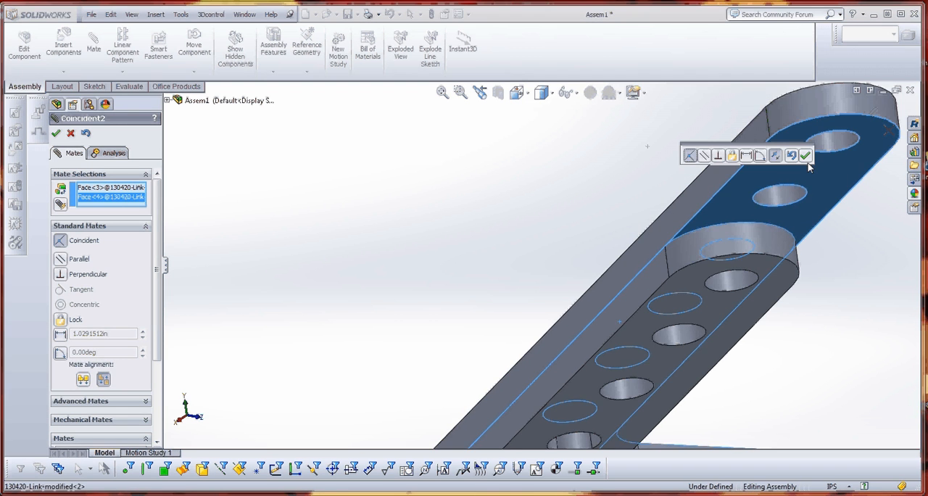
left_click(808, 160)
Swing the joined links about their pivots so the 9 inch link reaches past the plate's edge, and finish mating.
scroll(807, 158, "up", 8)
middle_click_drag(593, 317, 596, 283)
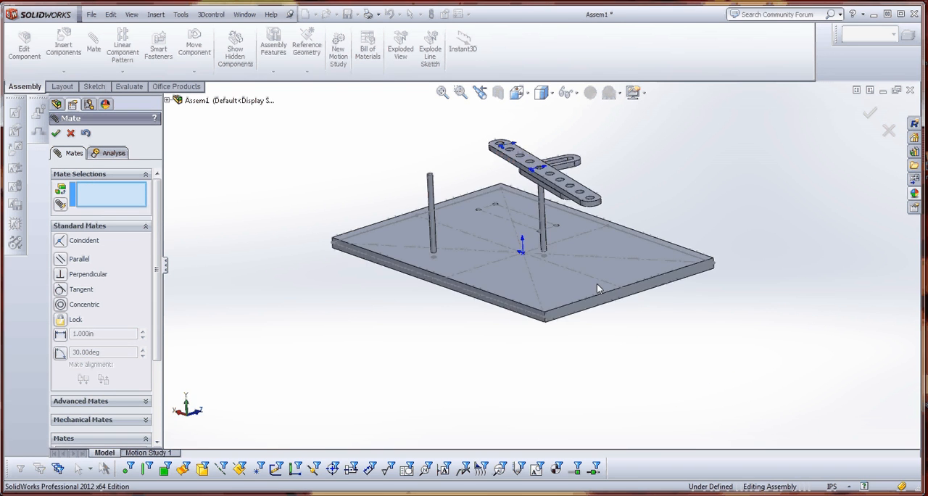
scroll(536, 158, "down", 7)
left_click_drag(459, 136, 203, 428)
left_click_drag(516, 244, 606, 281)
scroll(606, 281, "up", 7)
middle_click_drag(548, 328, 467, 309)
scroll(466, 309, "down", 5)
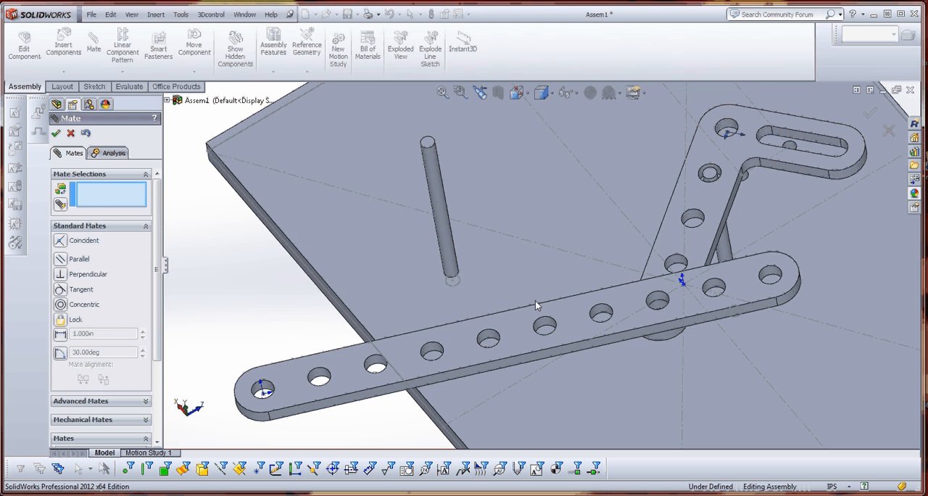
left_click(55, 133)
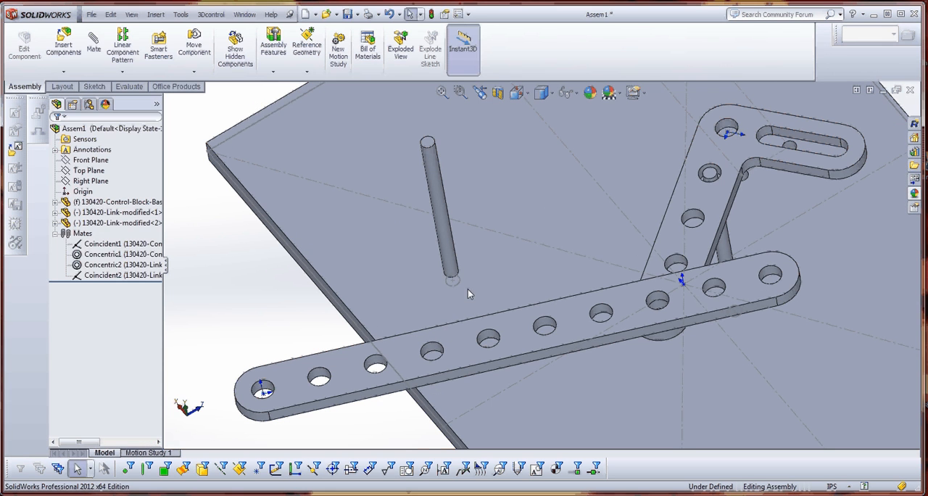
Change the second link instance's referenced configuration to 03 inch in its component properties.
right_click(398, 360)
left_click(507, 303)
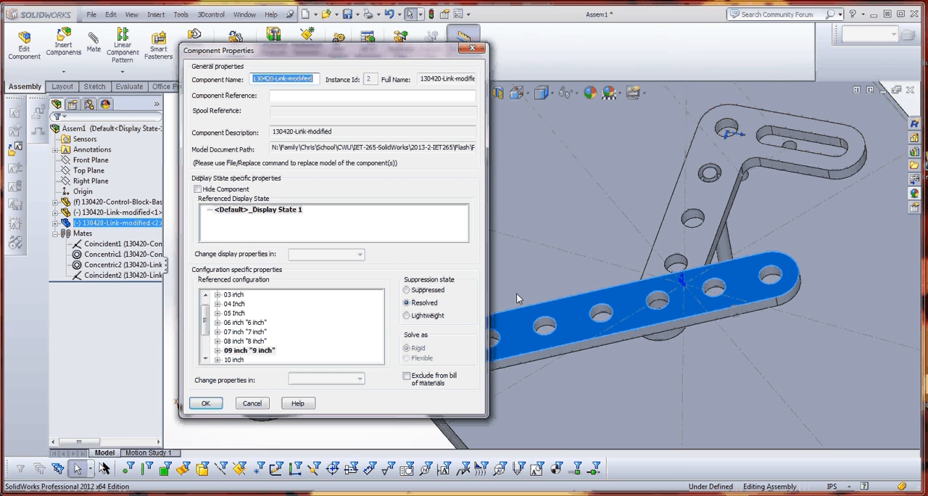
left_click(234, 304)
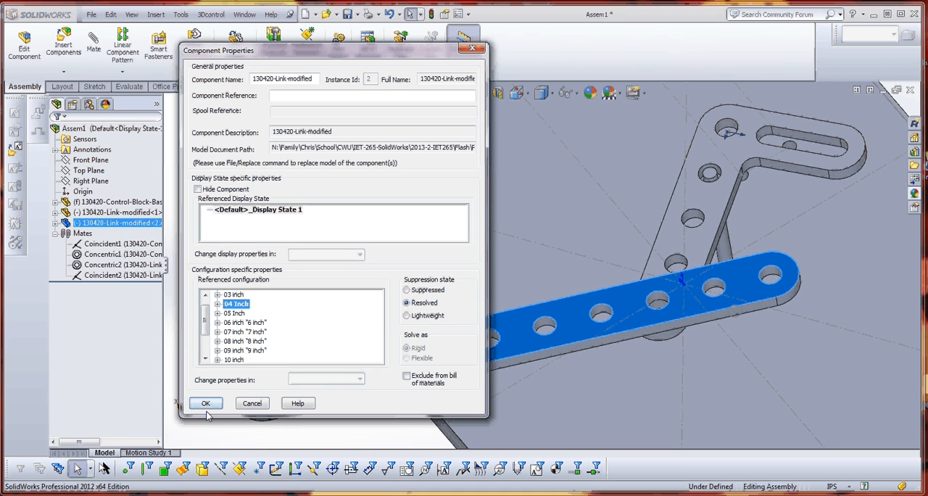
left_click(235, 295)
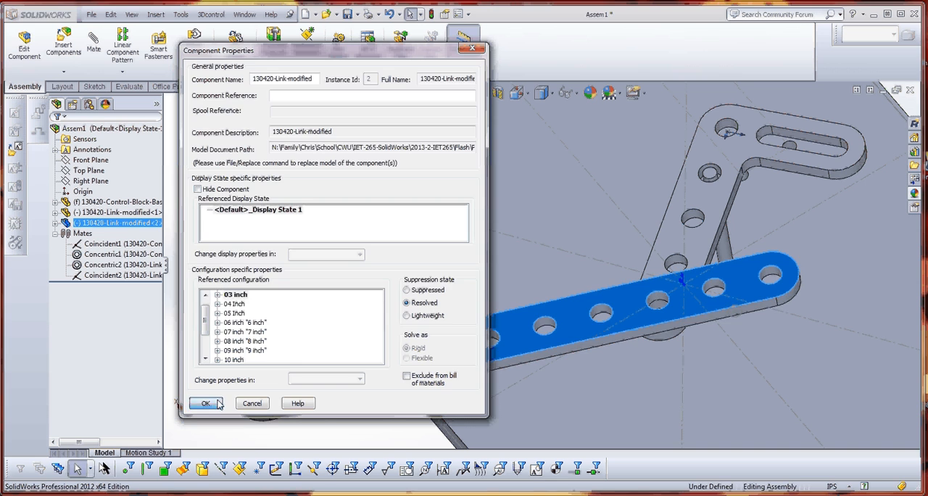
left_click(205, 403)
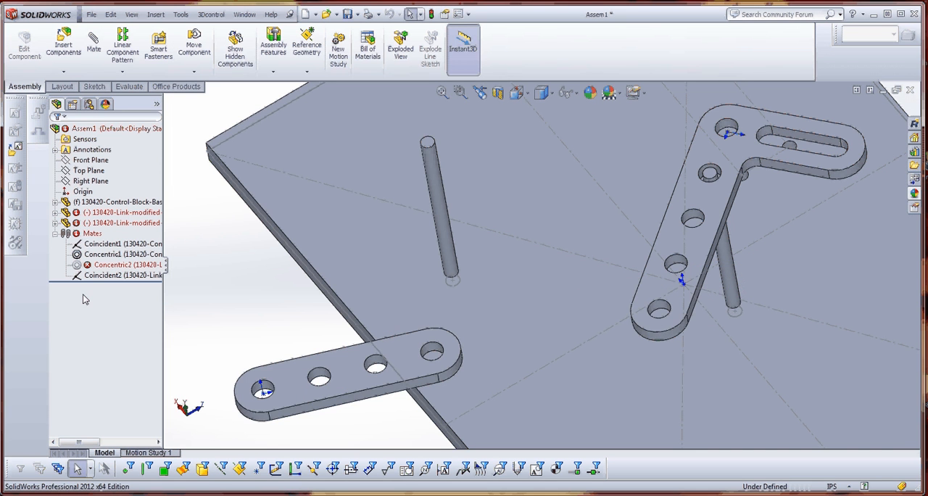
Edit the Concentric2 mate, replacing its missing face with the 3 inch link's end hole nearest the lever.
left_click(118, 265)
right_click(119, 267)
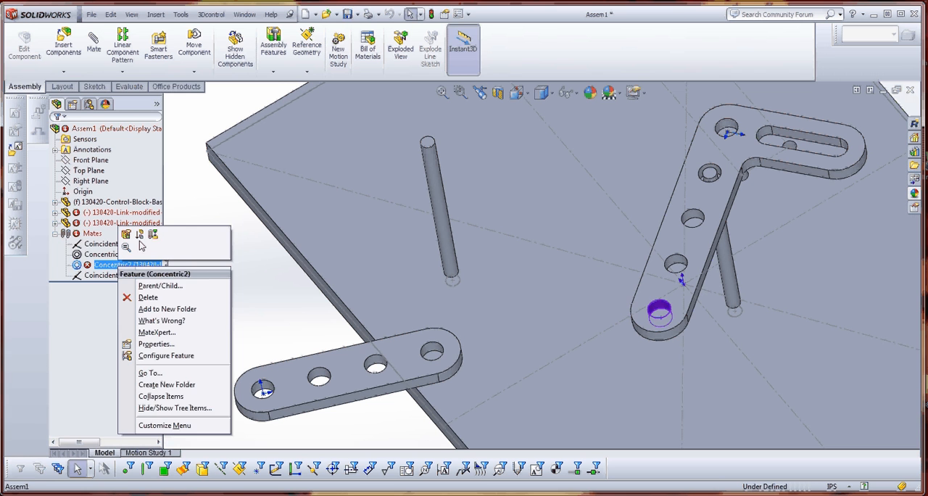
left_click(126, 233)
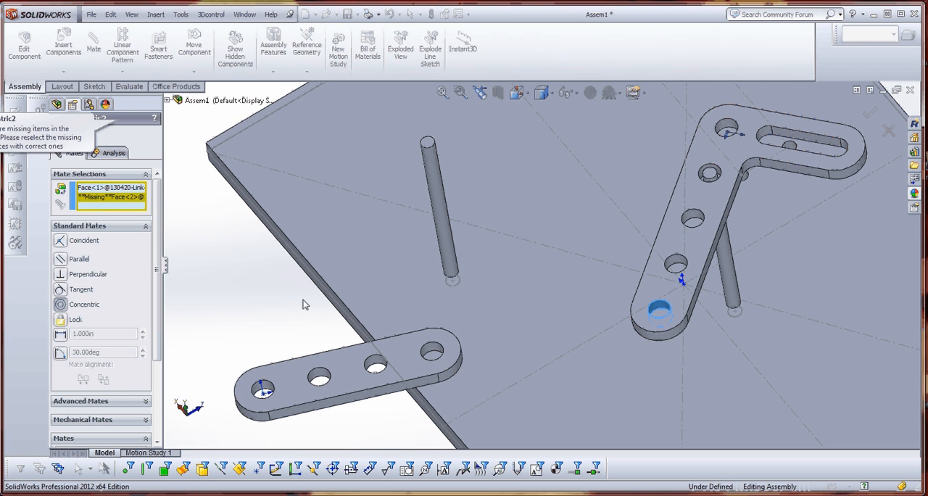
left_click(119, 198)
key("Delete")
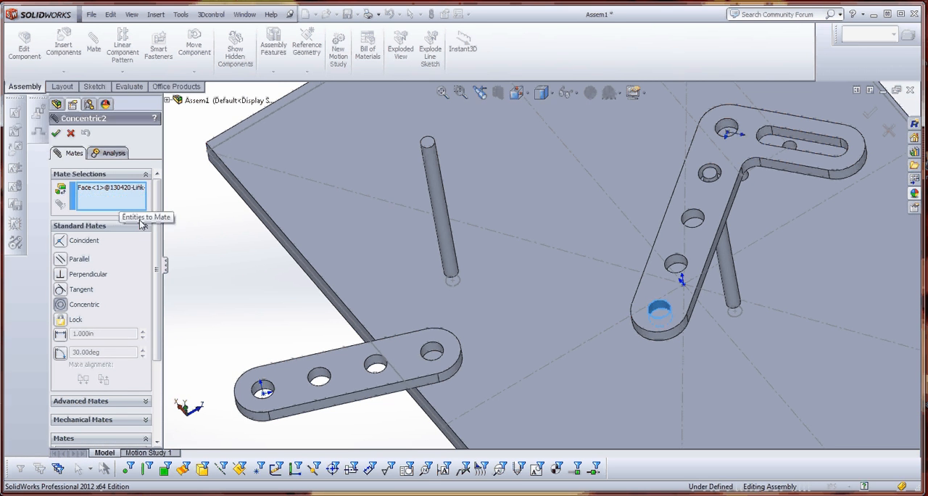
left_click(434, 351)
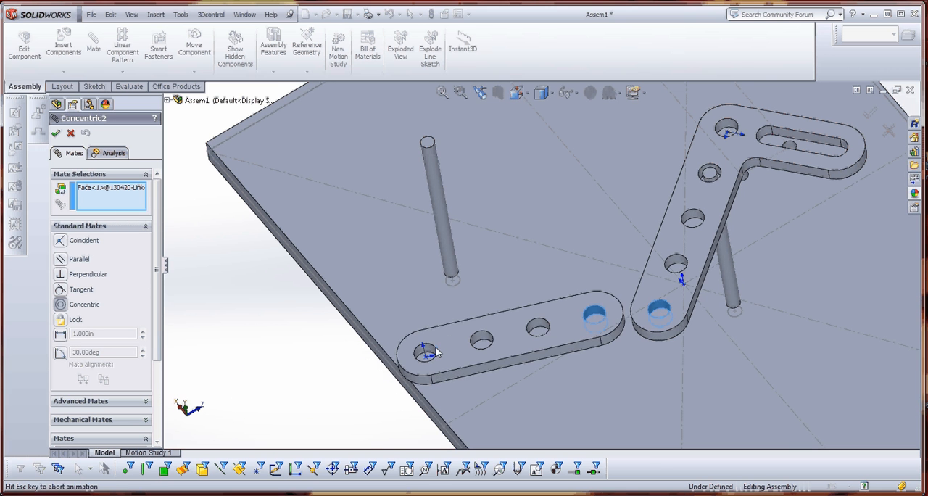
key("Return")
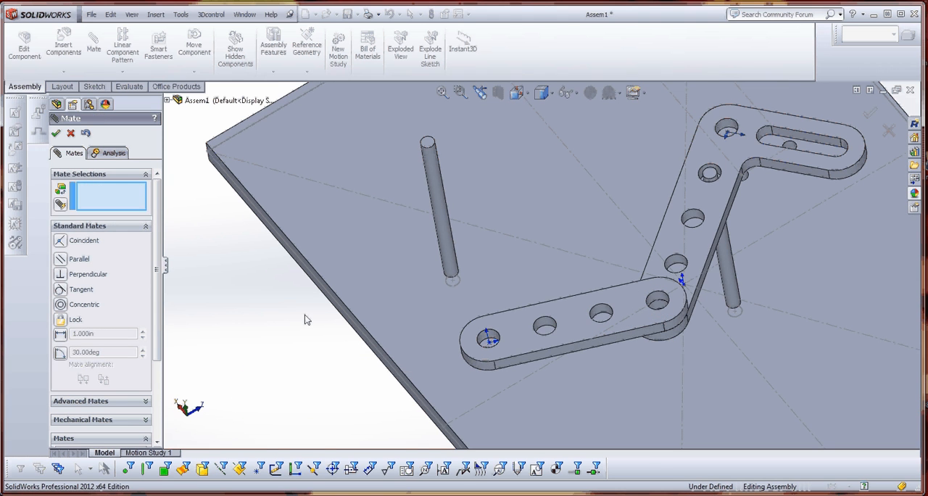
left_click(57, 134)
Copy the 3 inch link and place the third instance beyond the base plate's edge.
scroll(286, 305, "up", 5)
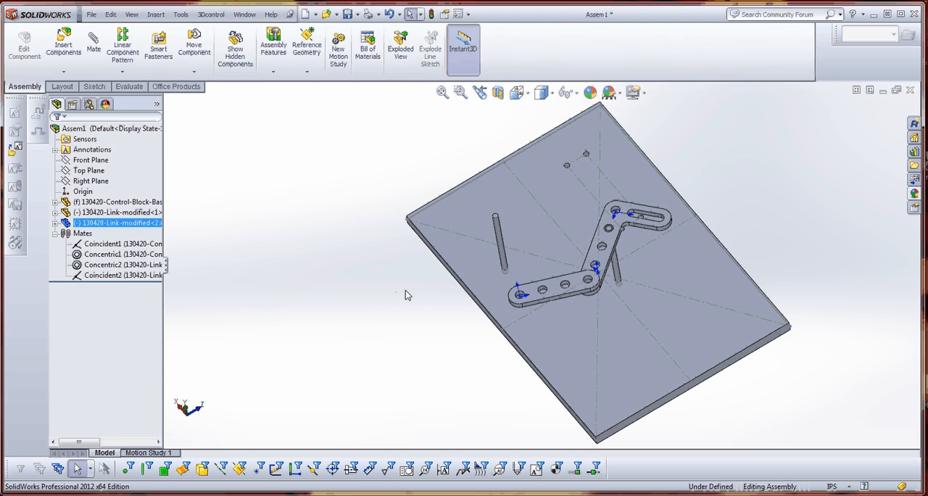
left_click(570, 285)
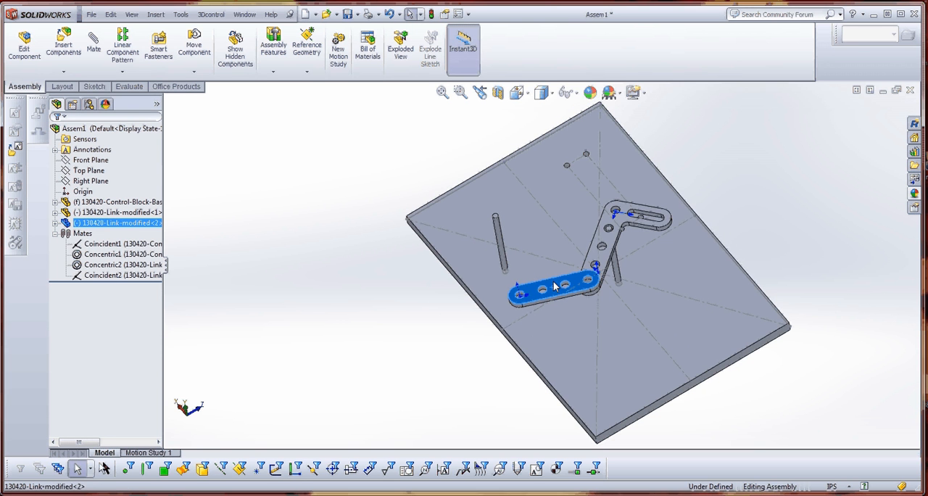
left_click_drag(556, 287, 402, 326, "ctrl")
left_click(430, 343)
scroll(427, 321, "down", 5)
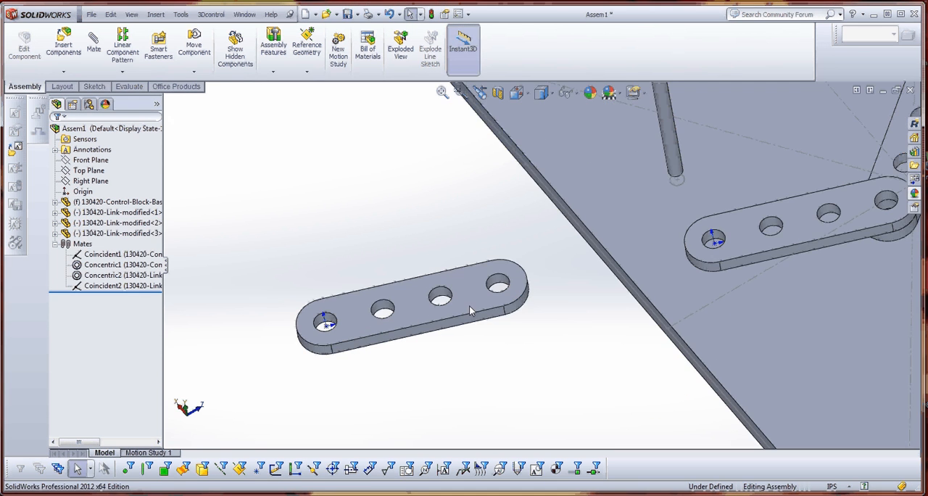
scroll(493, 323, "up", 5)
scroll(512, 288, "down", 5)
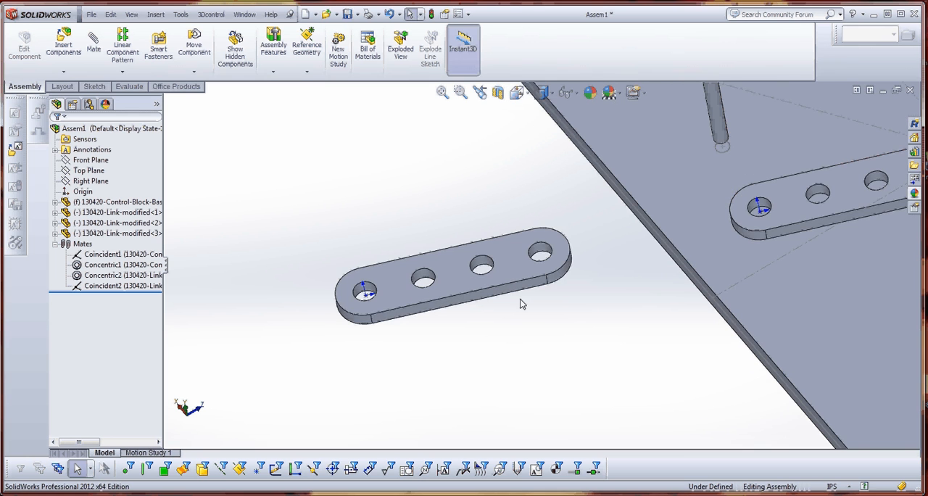
scroll(538, 314, "up", 4)
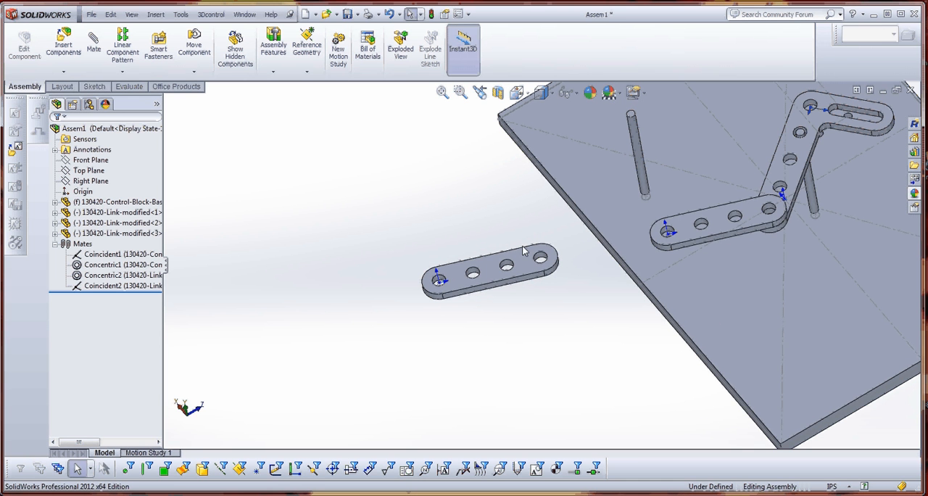
Set the third link's referenced configuration to 09 inch "9 inch" and move it clear of the 3 inch link.
left_click(525, 258)
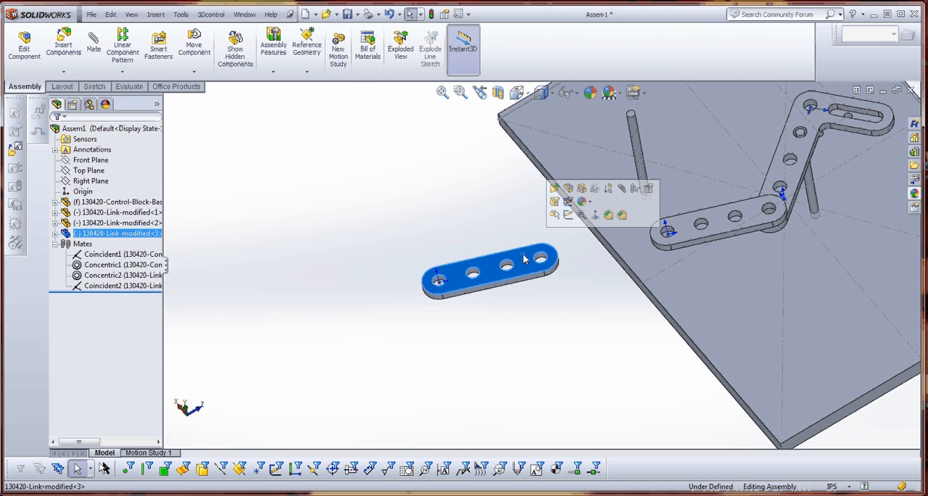
left_click(648, 187)
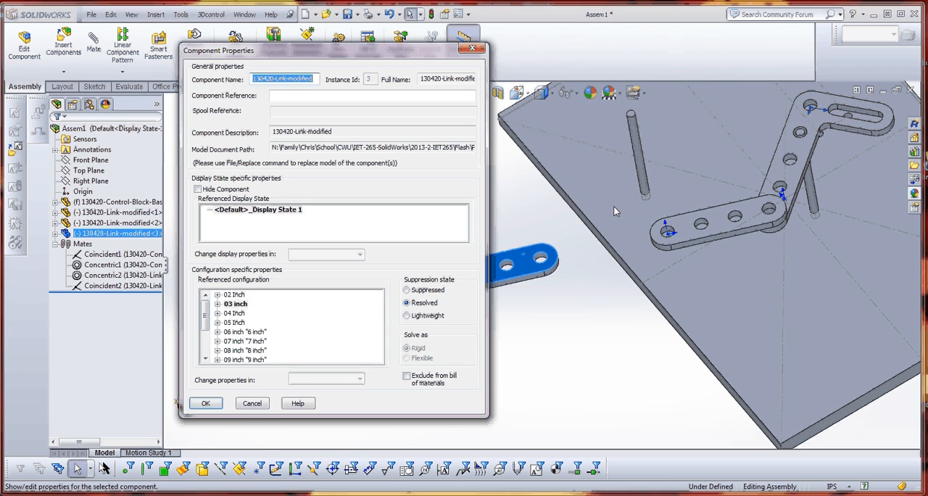
left_click(241, 351)
double_click(237, 359)
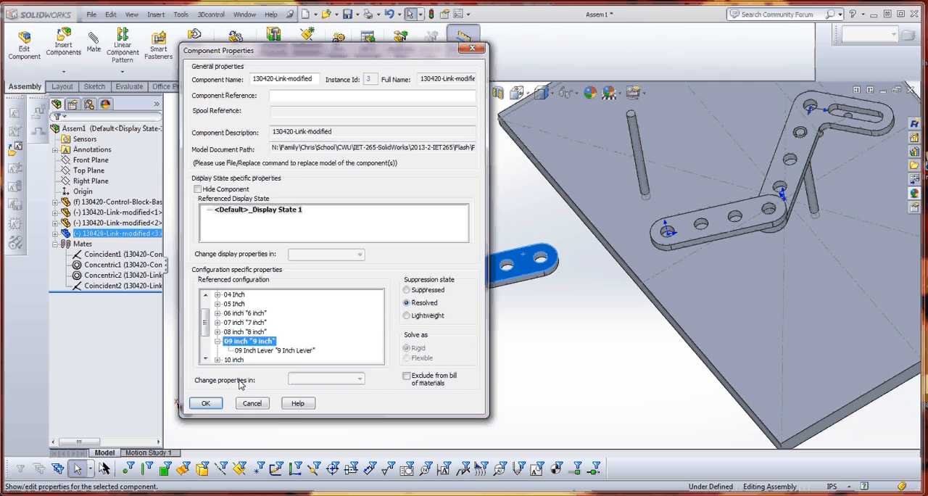
left_click(206, 404)
left_click_drag(599, 252, 447, 230)
Add a concentric mate between the 9 inch link's end hole and the free end hole of the 3 inch link.
scroll(577, 257, "down", 3)
scroll(672, 247, "up", 6)
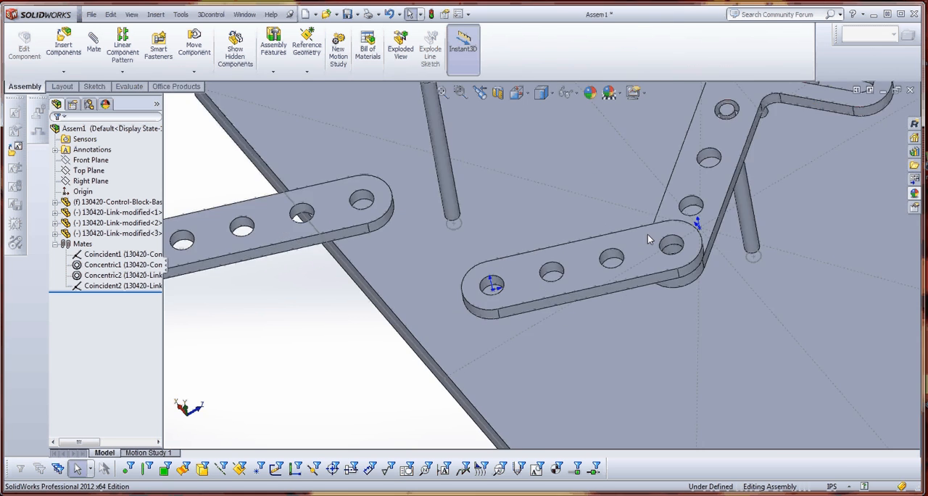
scroll(648, 234, "down", 5)
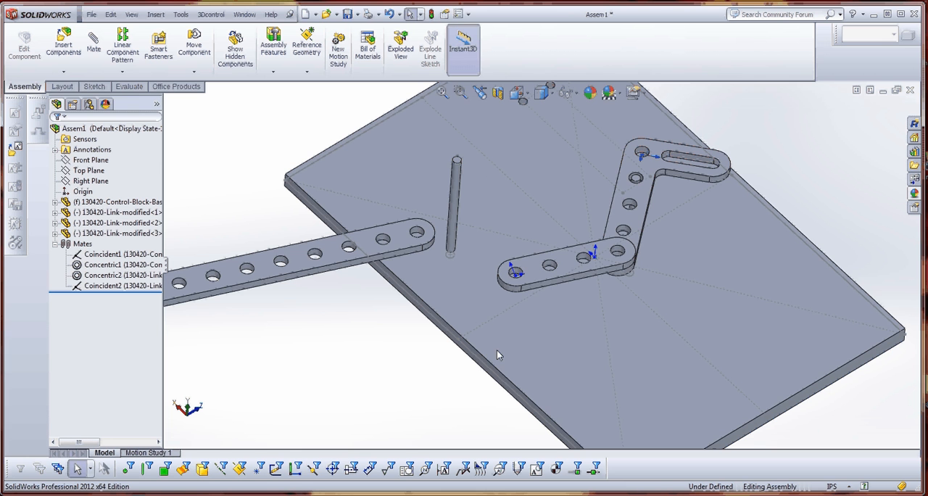
scroll(385, 243, "down", 5)
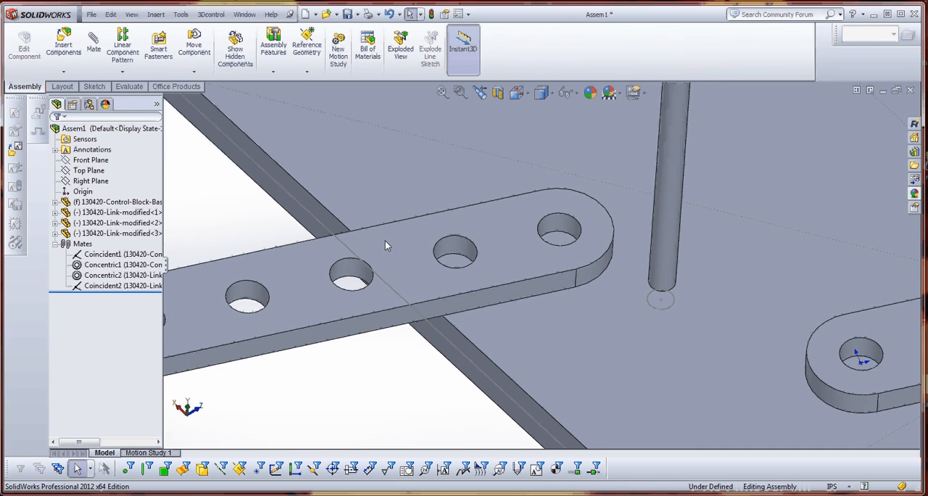
left_click(600, 225)
scroll(609, 246, "up", 6)
scroll(615, 279, "down", 7)
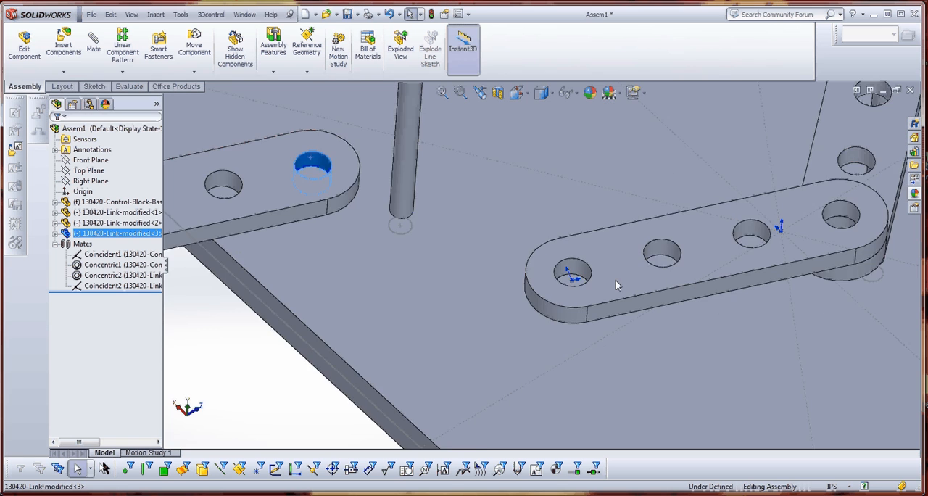
left_click(494, 246, "ctrl")
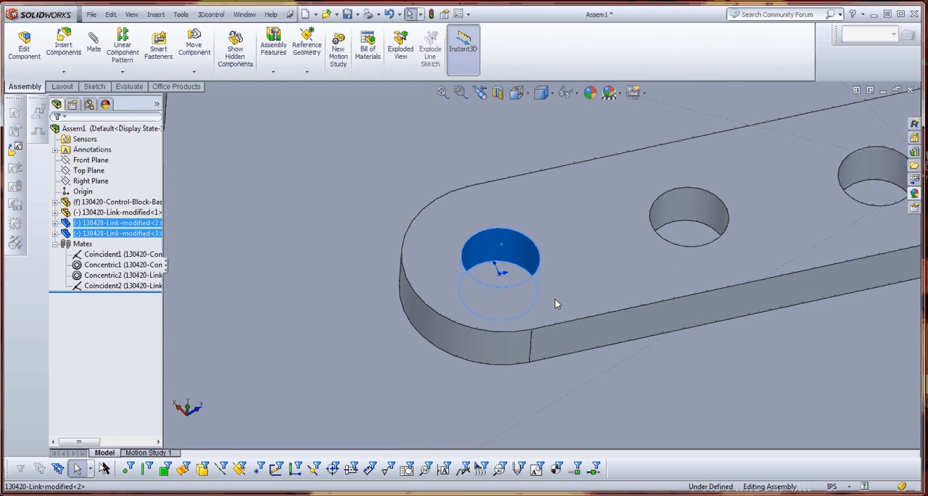
left_click(93, 45)
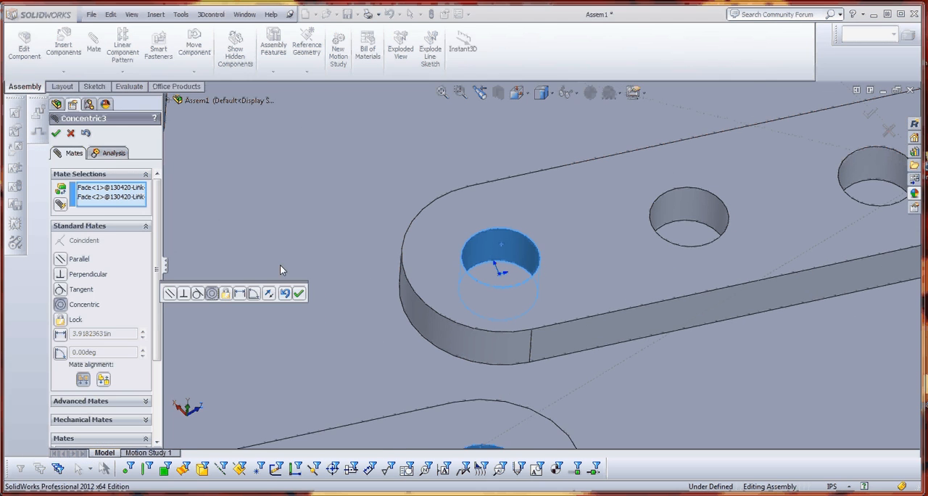
left_click(298, 293)
Add a coincident mate between the top face of the 3 inch link and the underside of the 9 inch link.
scroll(514, 314, "up", 6)
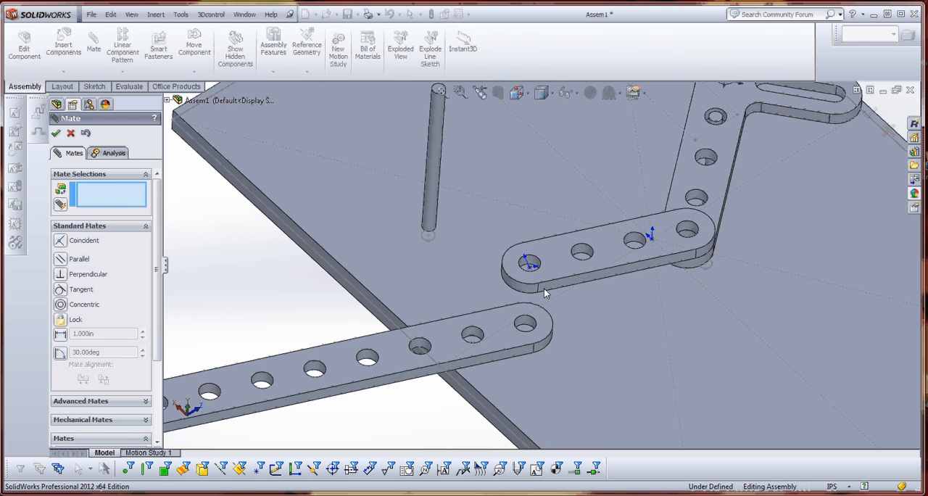
left_click(559, 261)
middle_click_drag(501, 390, 487, 288)
left_click(486, 289)
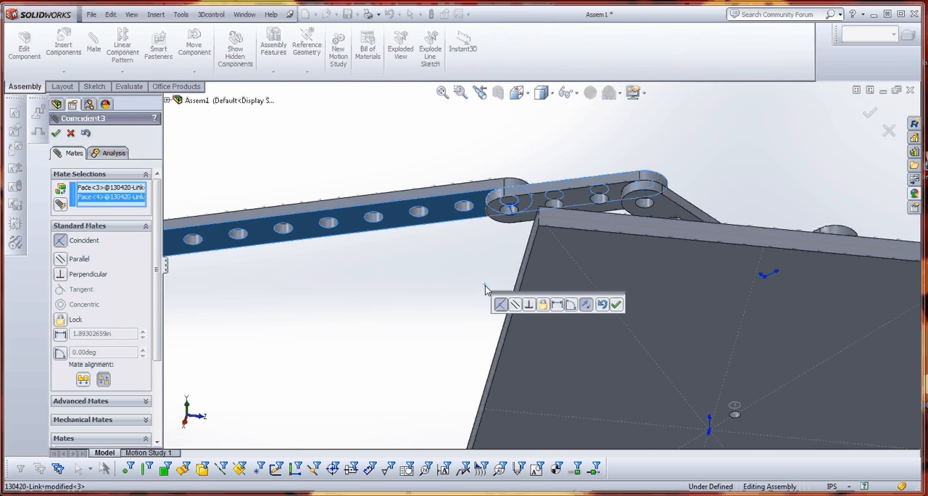
left_click(615, 304)
Swing the 9 inch link over the base plate so that it crosses above the free post.
middle_click_drag(534, 307, 548, 427)
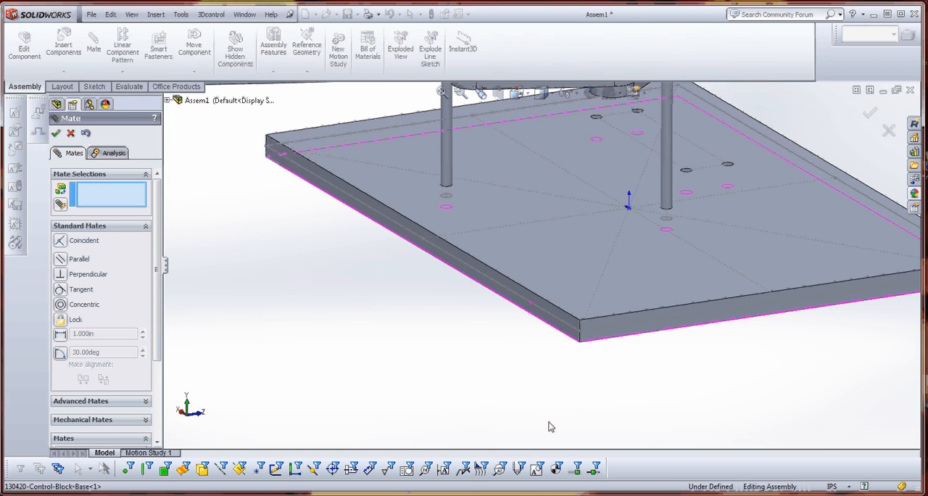
scroll(549, 427, "up", 6)
scroll(480, 250, "down", 5)
middle_click_drag(520, 184, 522, 292)
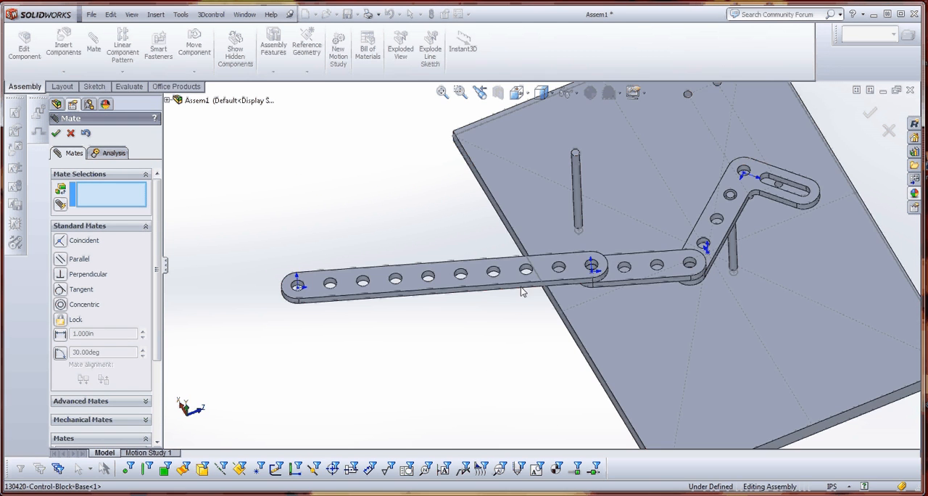
left_click_drag(506, 269, 588, 156)
scroll(588, 156, "down", 2)
scroll(652, 296, "up", 1)
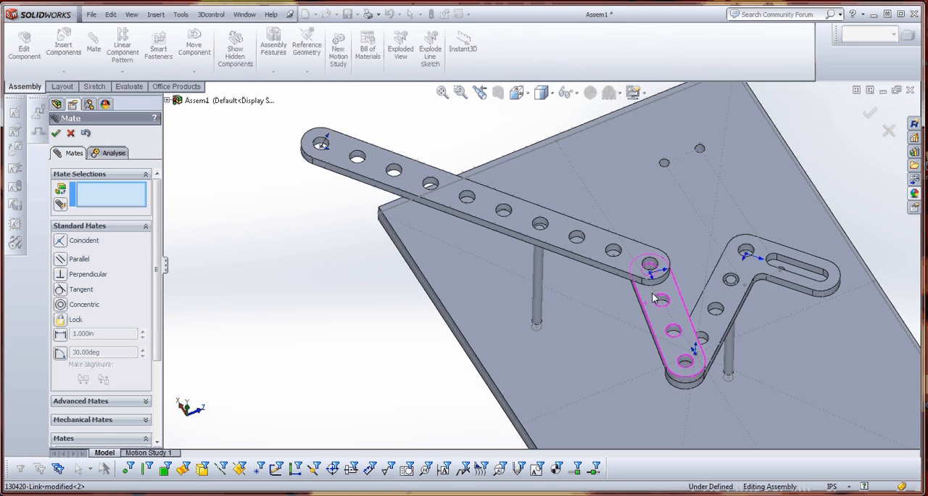
scroll(653, 296, "up", 1)
scroll(653, 297, "down", 4)
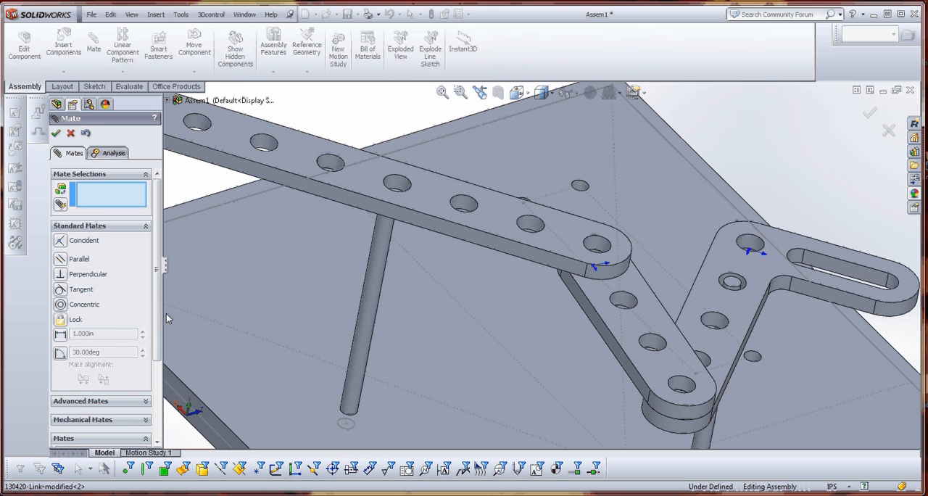
Edit the Coincident3 mate, replacing both faces with the 9 inch link's top face and the 3 inch link's underside.
scroll(162, 336, "down", 3)
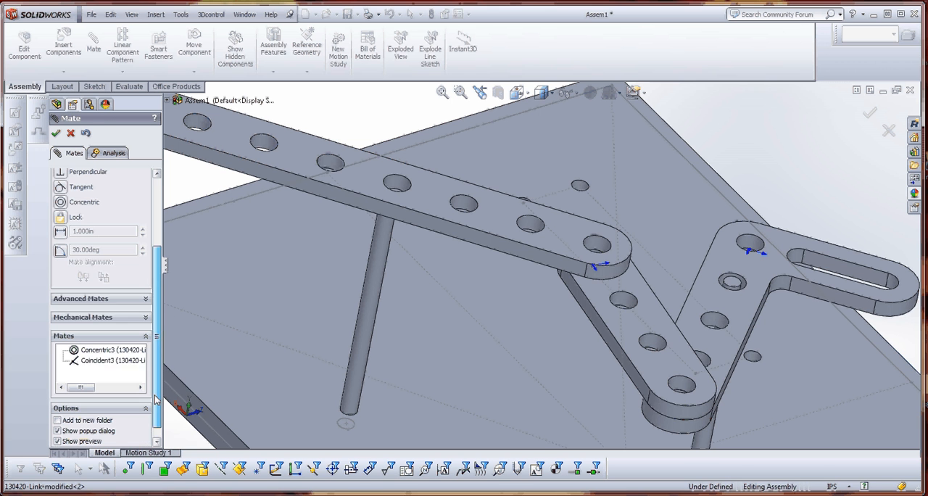
left_click(104, 366)
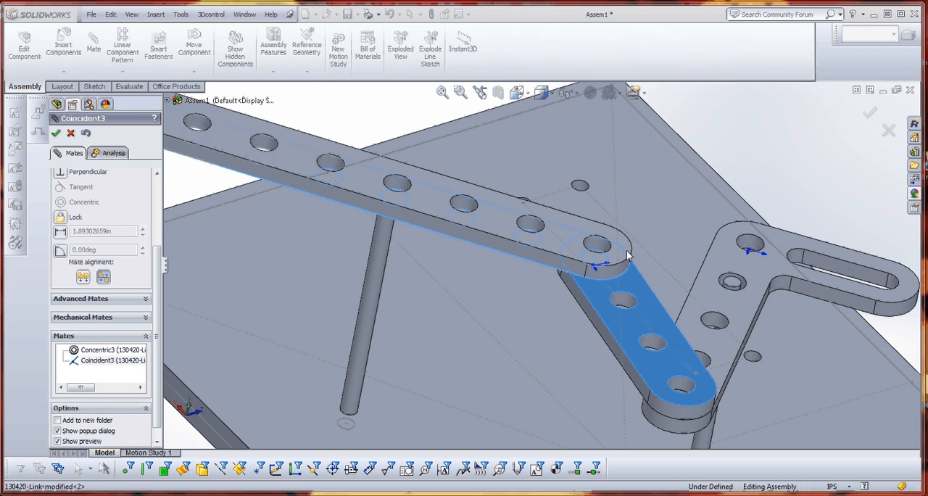
scroll(120, 254, "up", 5)
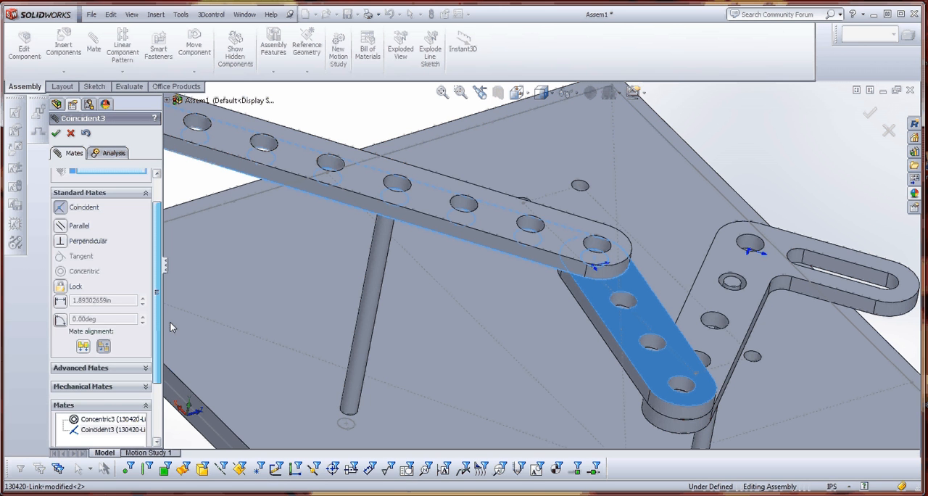
key("Delete")
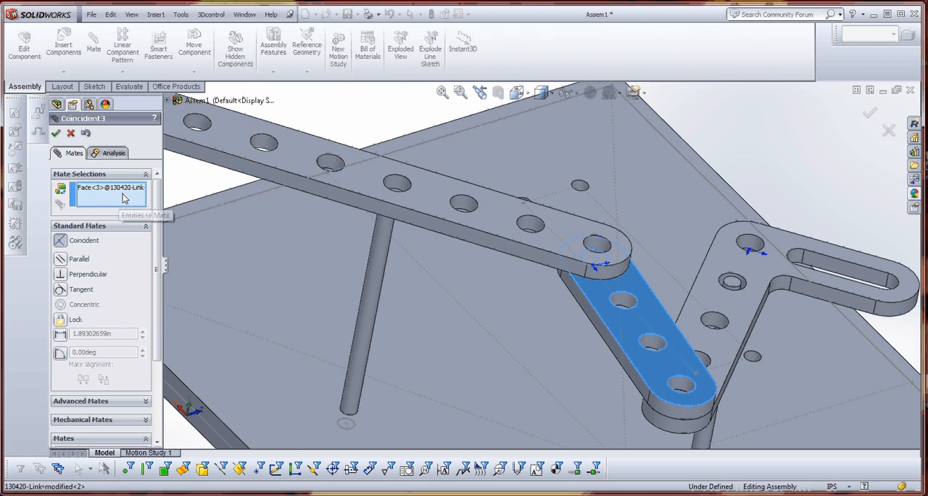
left_click(117, 188)
key("Delete")
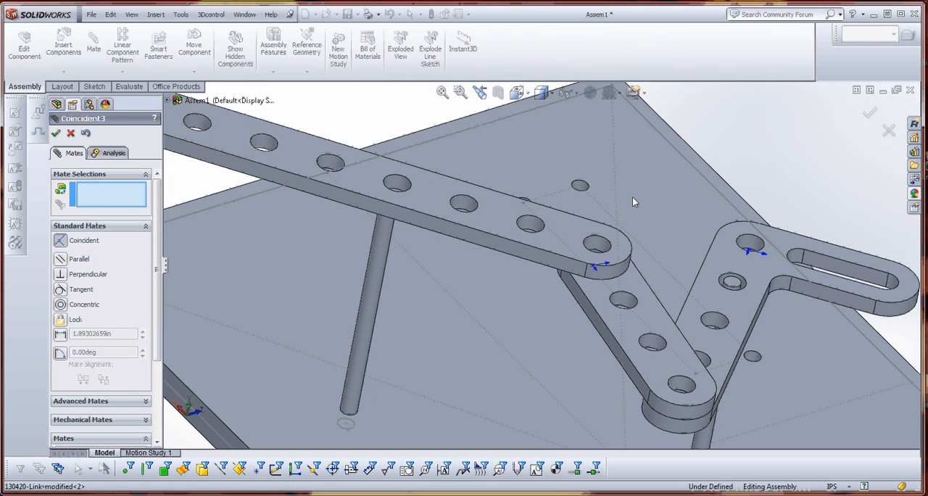
left_click(562, 236)
middle_click_drag(580, 339, 709, 184)
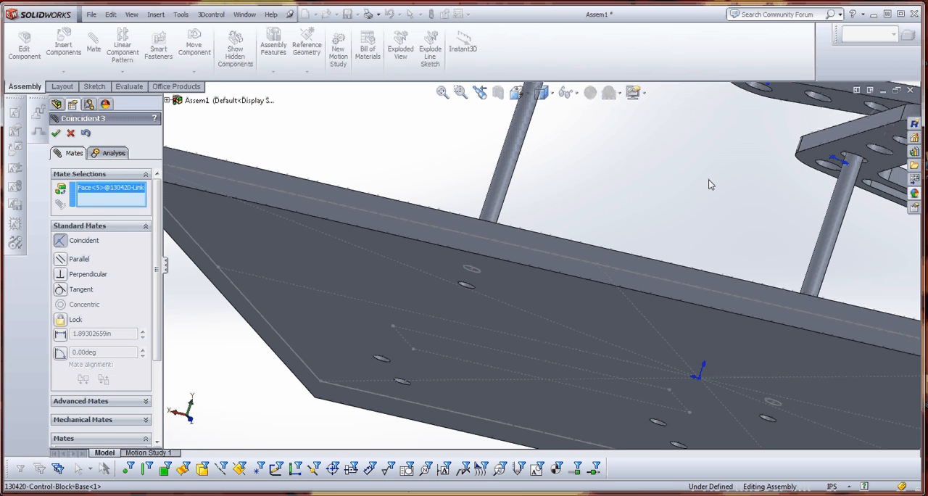
left_click(788, 105)
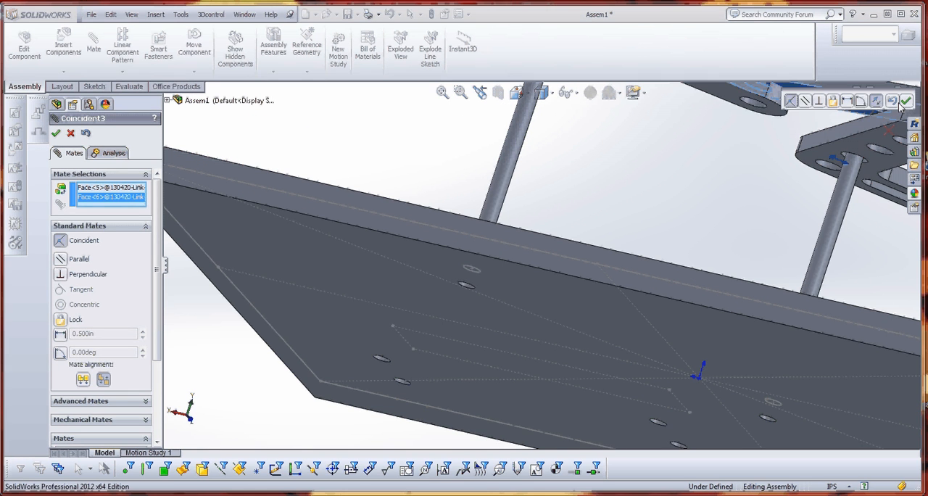
left_click(903, 104)
Add a concentric mate between the free post and the 9 inch link's fourth hole from the joint with the 3 inch link.
scroll(706, 251, "up", 6)
middle_click_drag(706, 251, 600, 359)
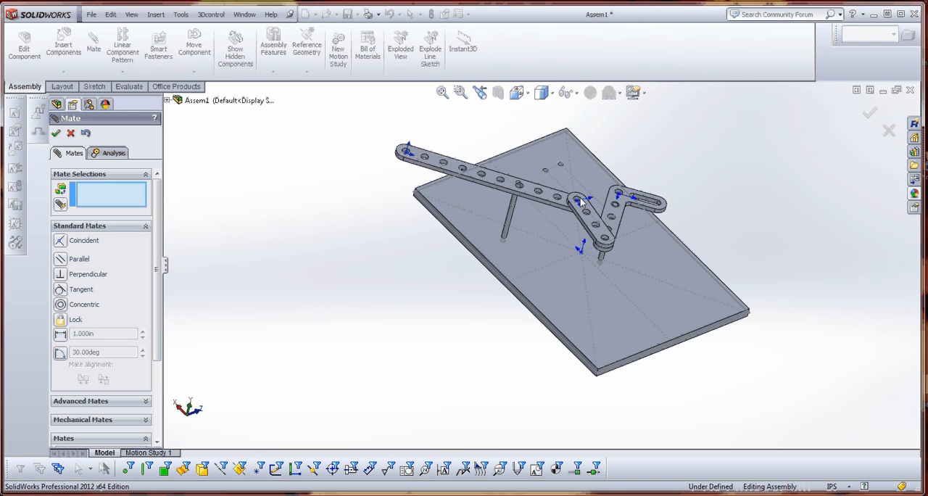
scroll(582, 207, "down", 5)
scroll(519, 224, "down", 3)
scroll(409, 282, "down", 3)
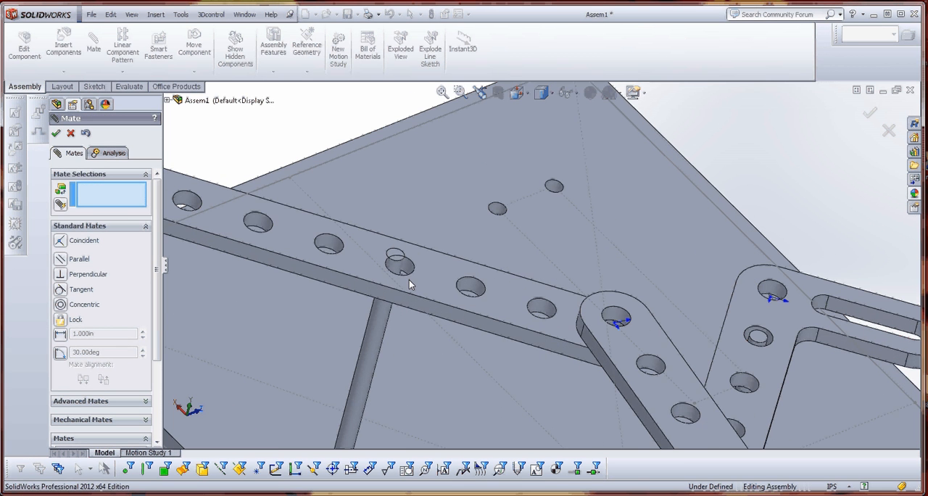
left_click(392, 269)
left_click(399, 263)
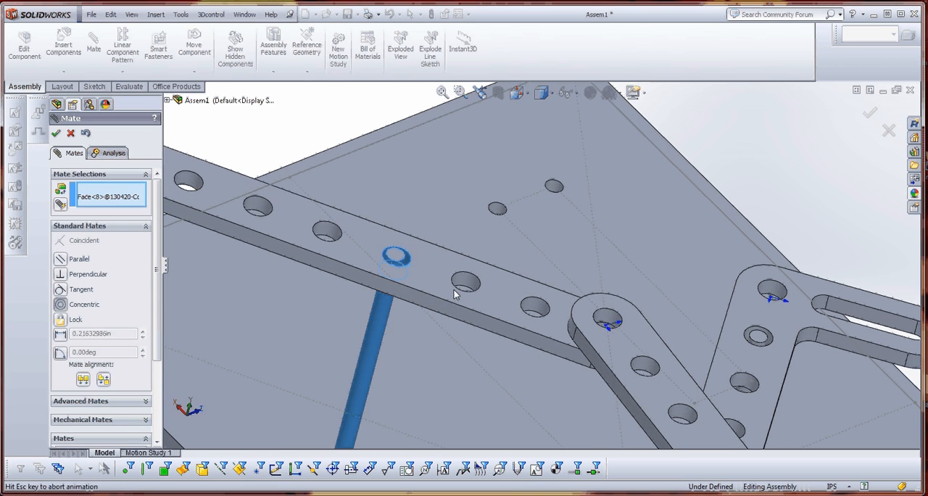
left_click(438, 309)
Swing the 9 inch link about its post to test the linkage's motion, and finish mating.
scroll(439, 305, "up", 6)
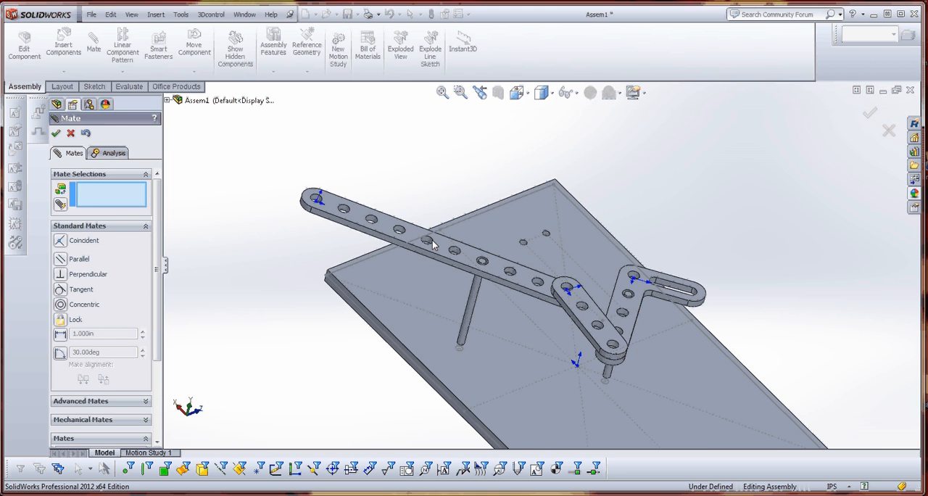
left_click_drag(444, 281, 456, 321)
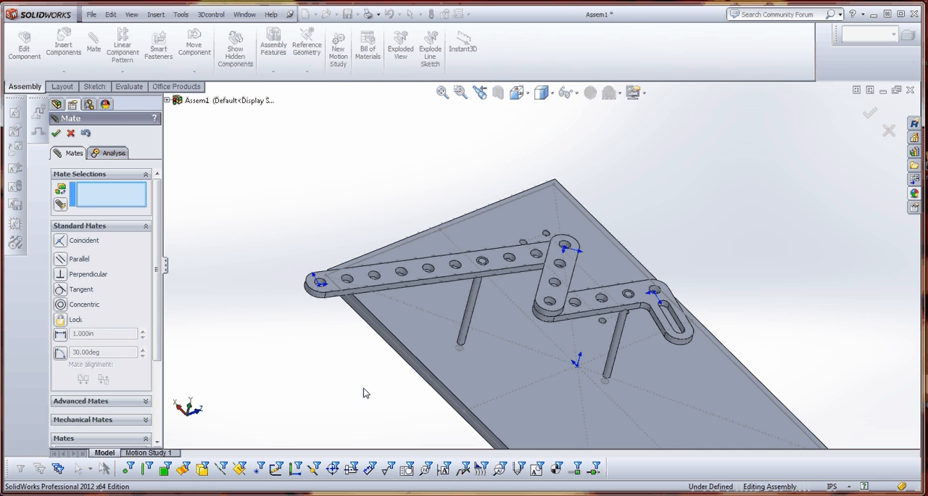
left_click(55, 133)
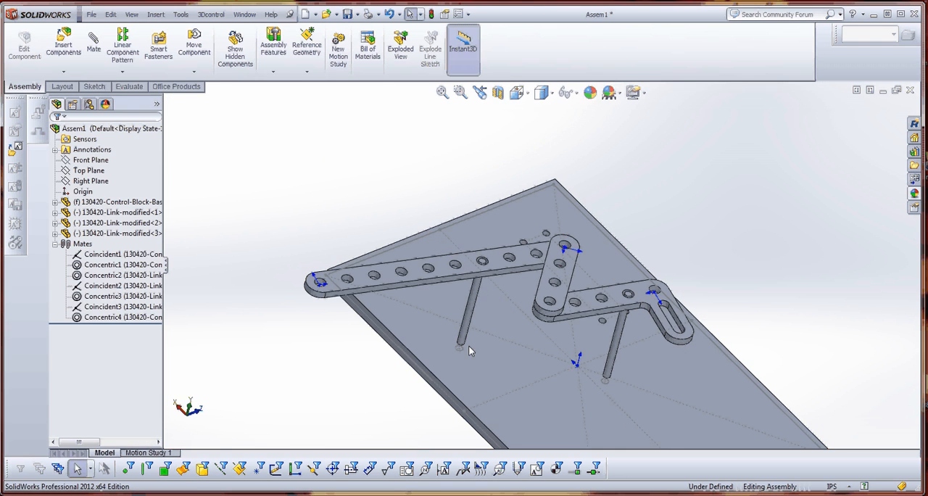
In the base's Sketch1, move the 9 inch link's post centre to about X 2.47 in, Y 3.71 in, and return to the assembly.
scroll(469, 348, "down", 5)
double_click(477, 314)
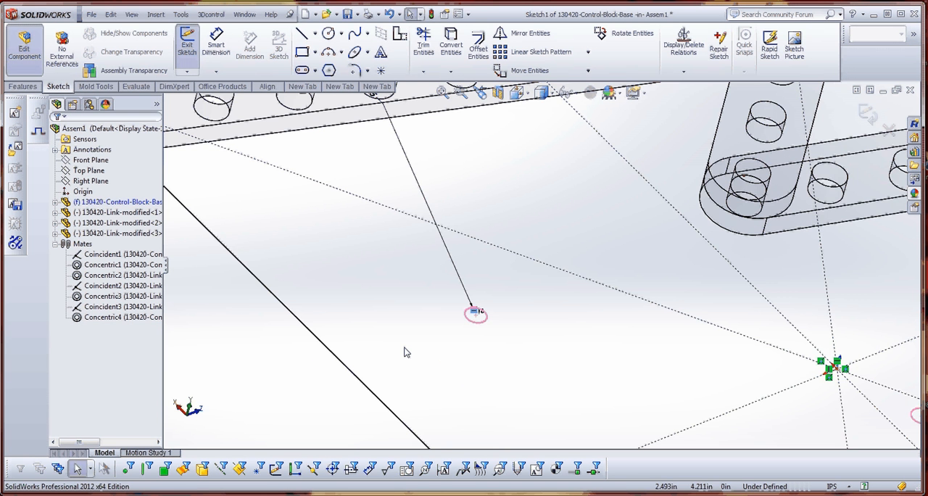
scroll(474, 319, "down", 8)
left_click_drag(558, 255, 441, 364)
scroll(441, 362, "up", 10)
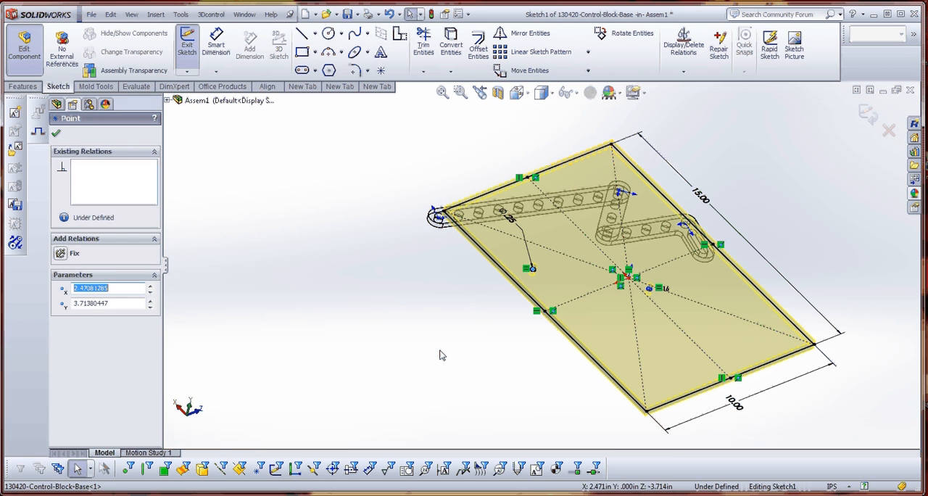
left_click(440, 352)
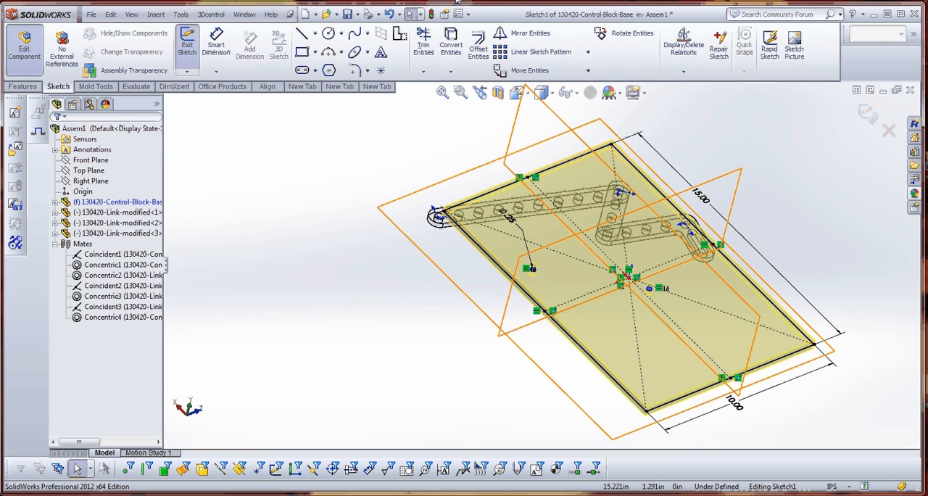
left_click(433, 15)
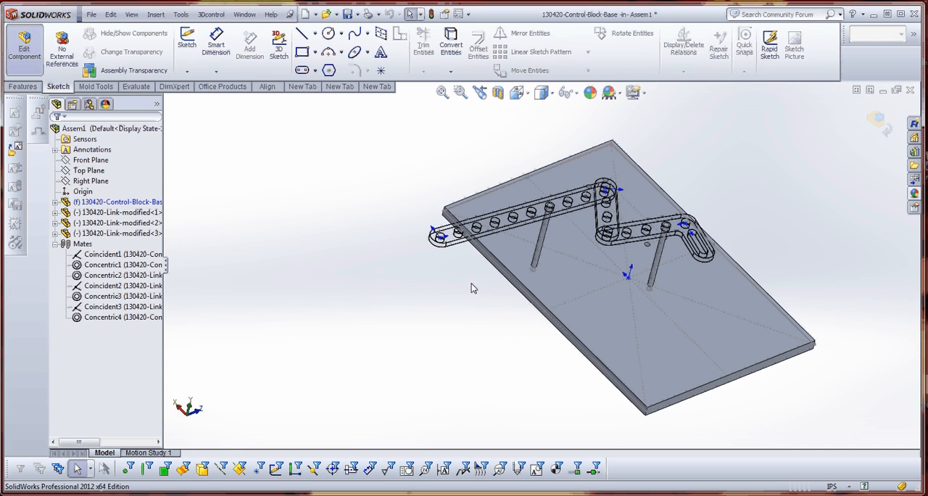
left_click(23, 55)
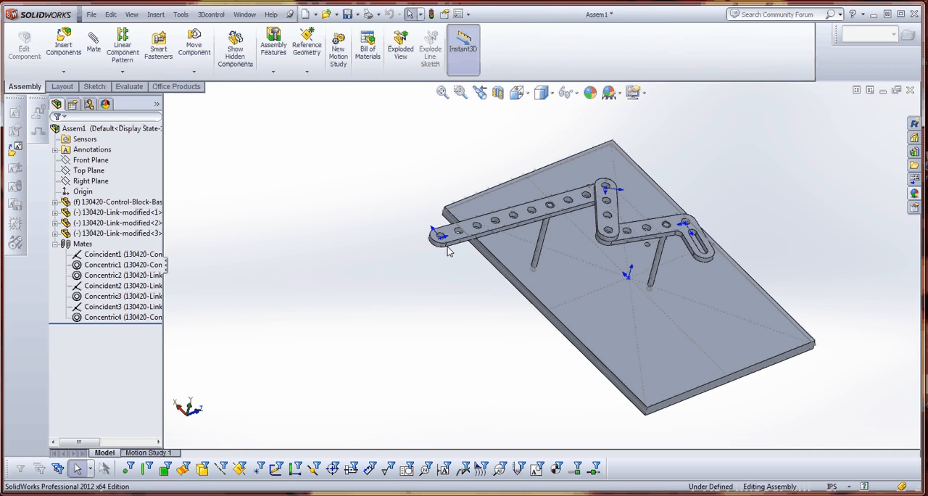
Move the linked parts and examine from above how the linkage travels about the two posts.
scroll(578, 266, "down", 5)
left_click_drag(578, 266, 740, 429)
key("Escape")
left_click_drag(466, 306, 549, 389)
scroll(542, 381, "up", 5)
middle_click_drag(541, 386, 408, 211)
left_click_drag(437, 198, 386, 242)
left_click(428, 315)
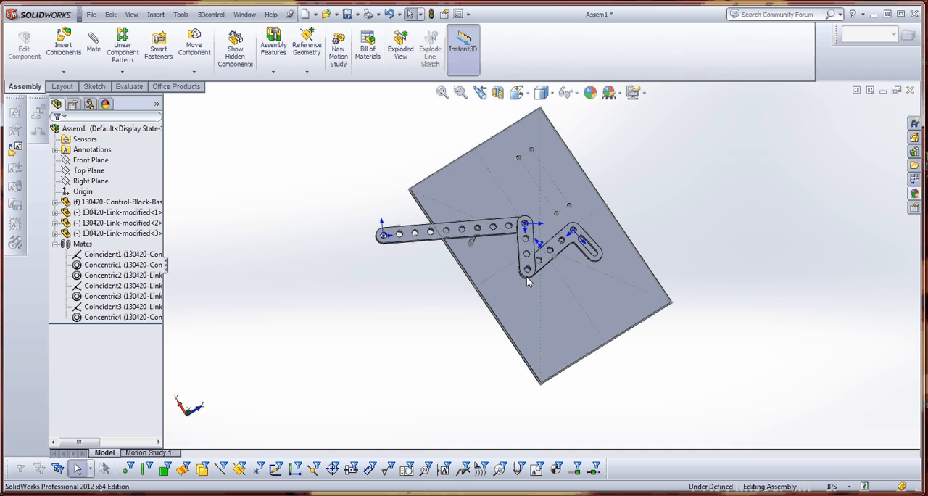
scroll(527, 276, "down", 2)
scroll(538, 285, "up", 8)
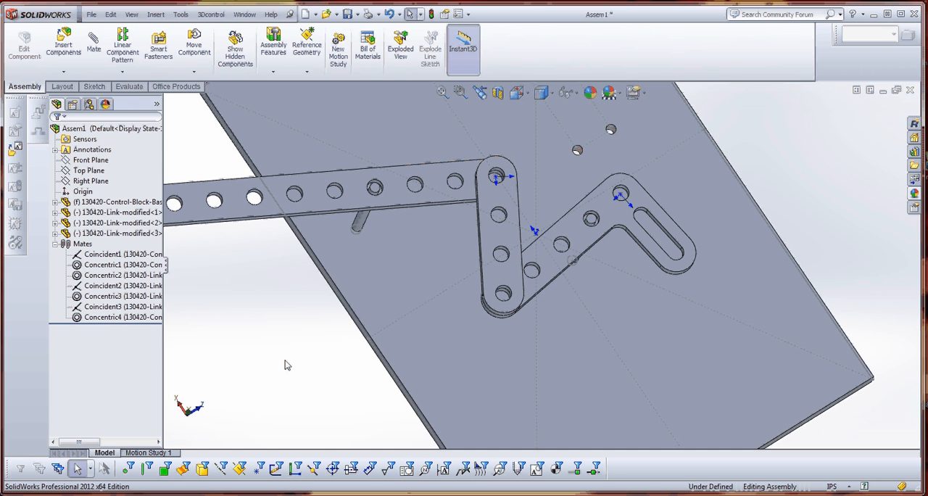